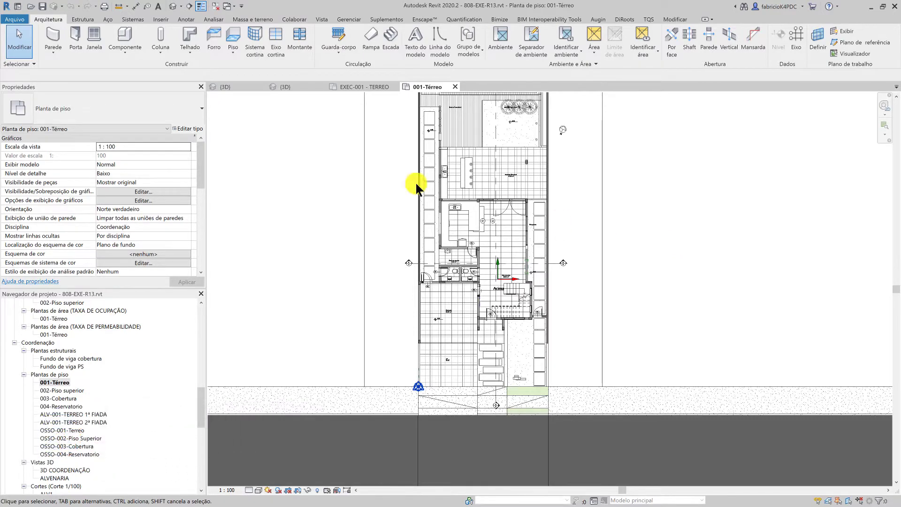
Show the house's 3D view with the entrance and pivot door
click(174, 6)
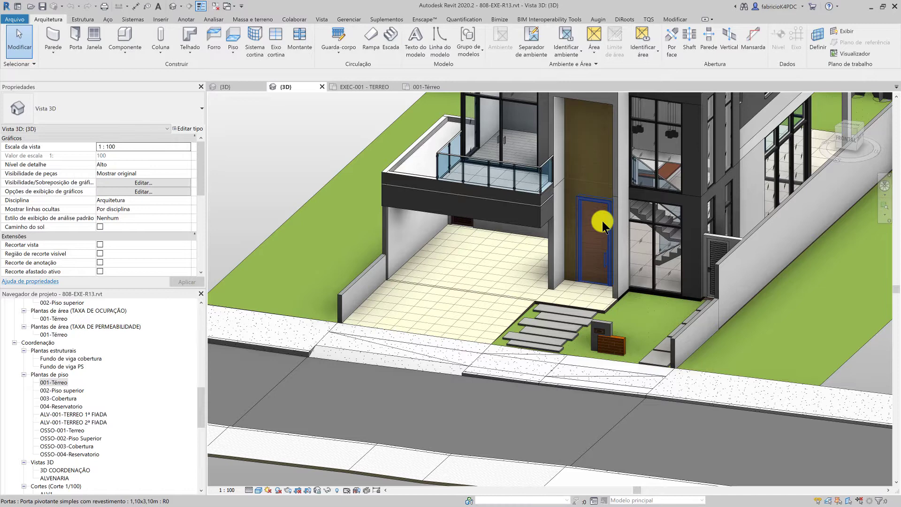
Zoom in and out on the 3D view to look over the house facades
scroll(694, 237, down, 1)
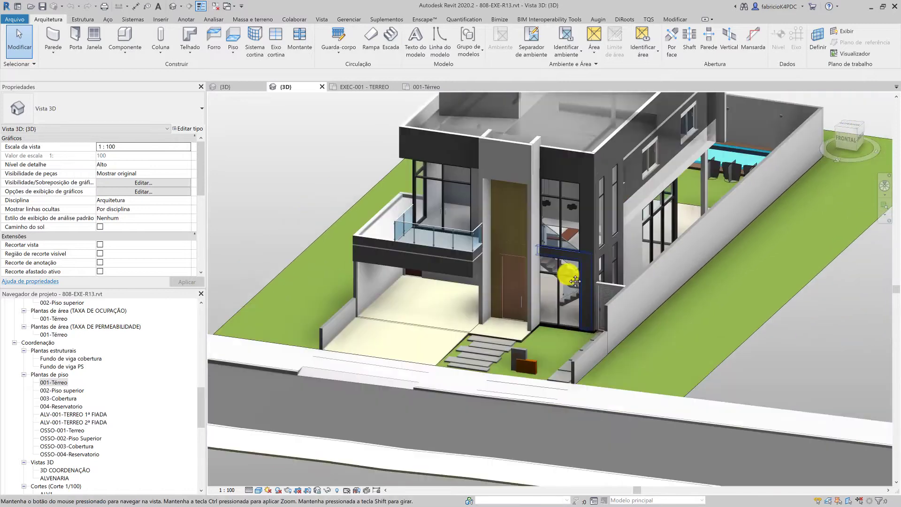
scroll(529, 253, down, 2)
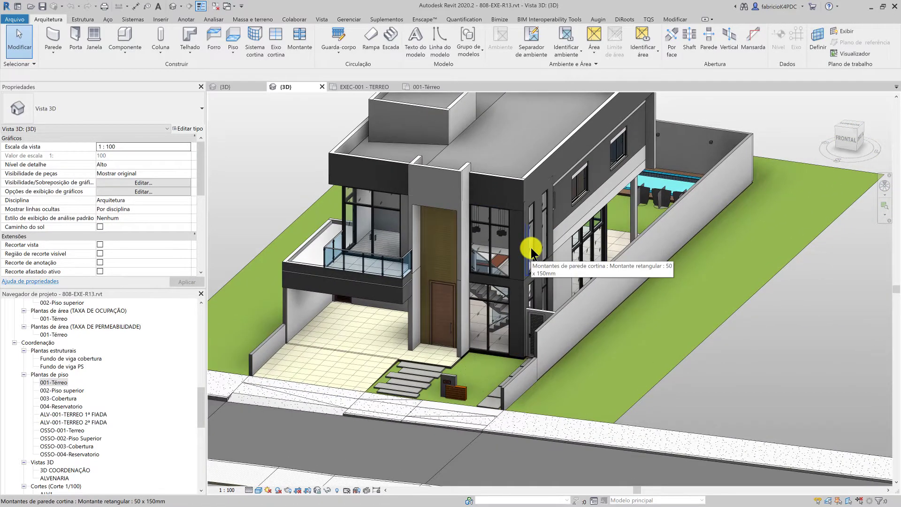
scroll(528, 246, up, 2)
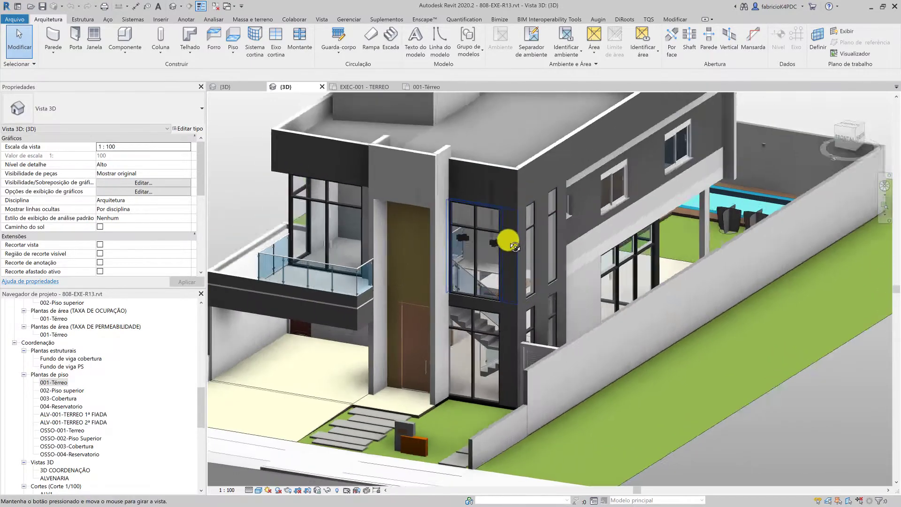
scroll(479, 237, up, 1)
scroll(521, 255, up, 1)
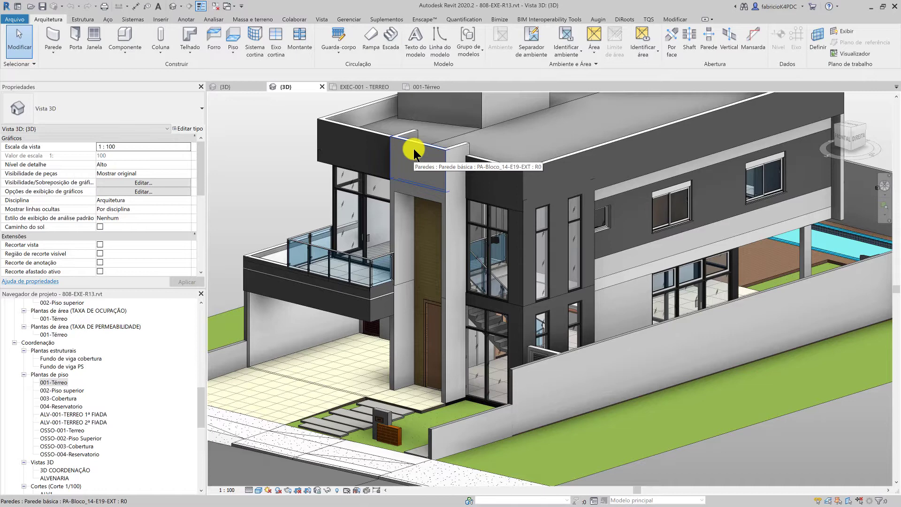
Briefly open the EXEC-001 - TERREO plan, then return to the house's 3D view
click(374, 85)
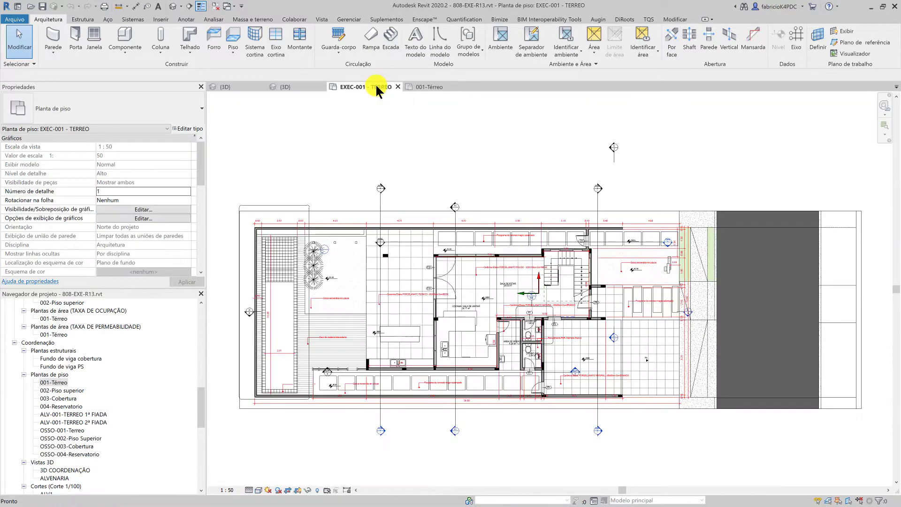
click(297, 84)
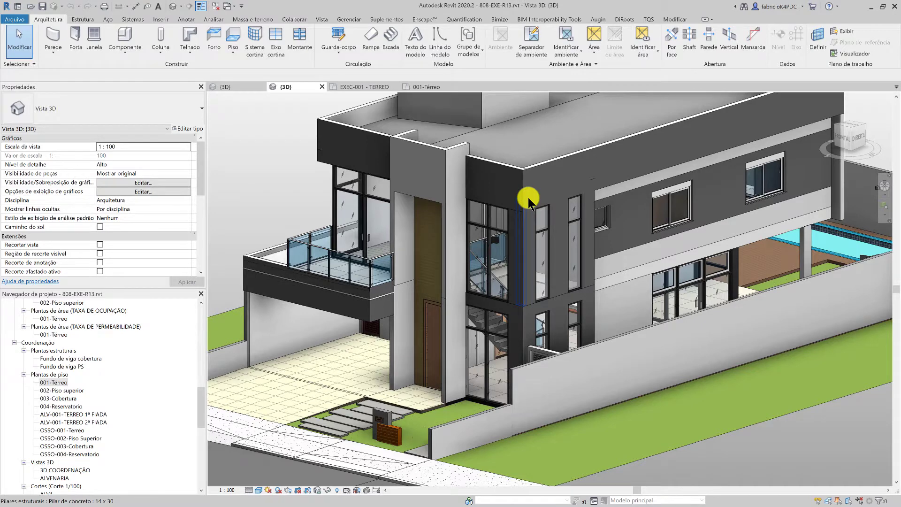
Open 001-Térreo from the Plantas de piso list in the Project Browser
double_click(54, 381)
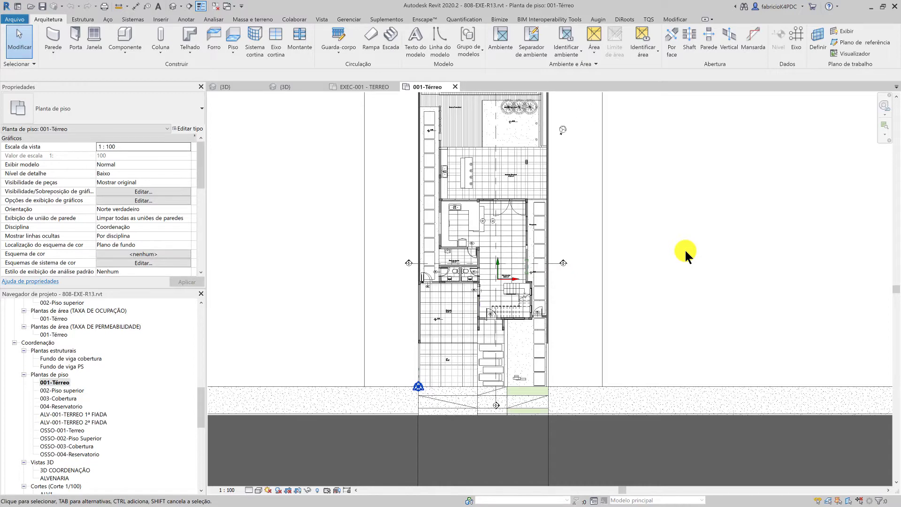
scroll(415, 399, up, 3)
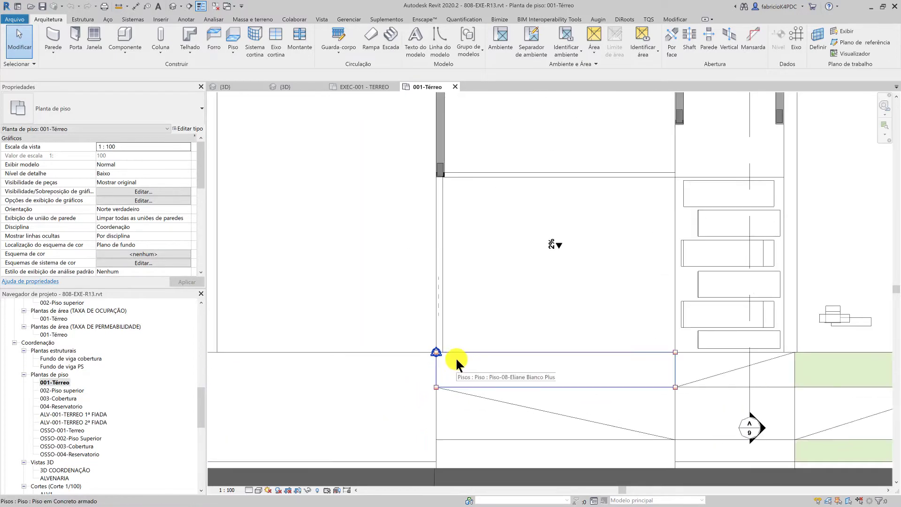
scroll(436, 357, up, 2)
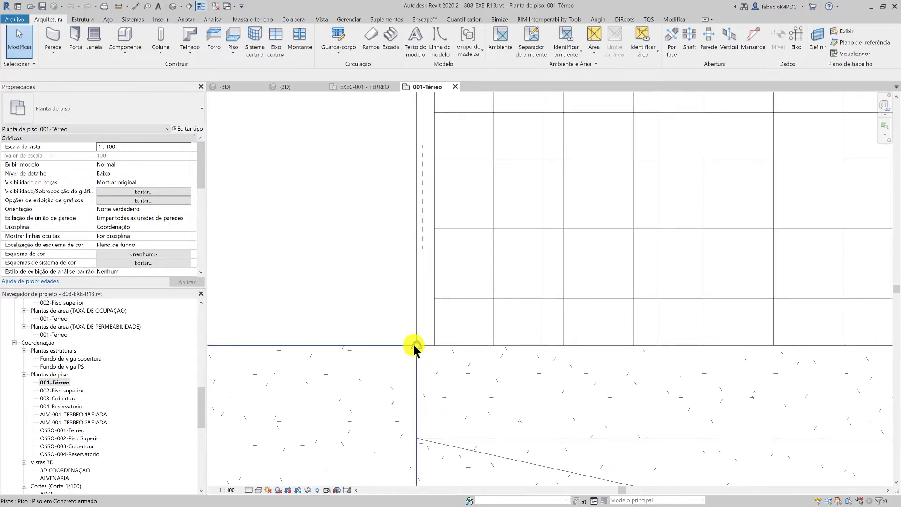
scroll(404, 328, down, 3)
scroll(382, 298, down, 3)
scroll(384, 294, down, 2)
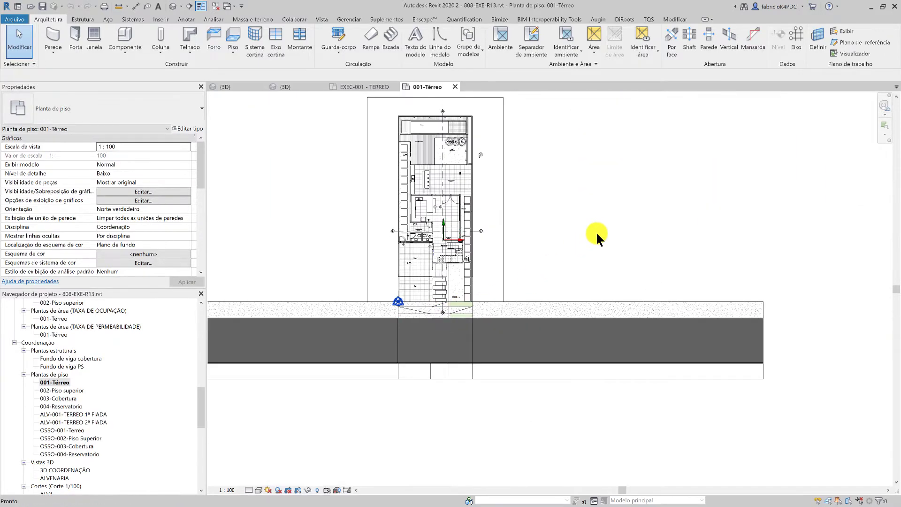
scroll(397, 302, up, 4)
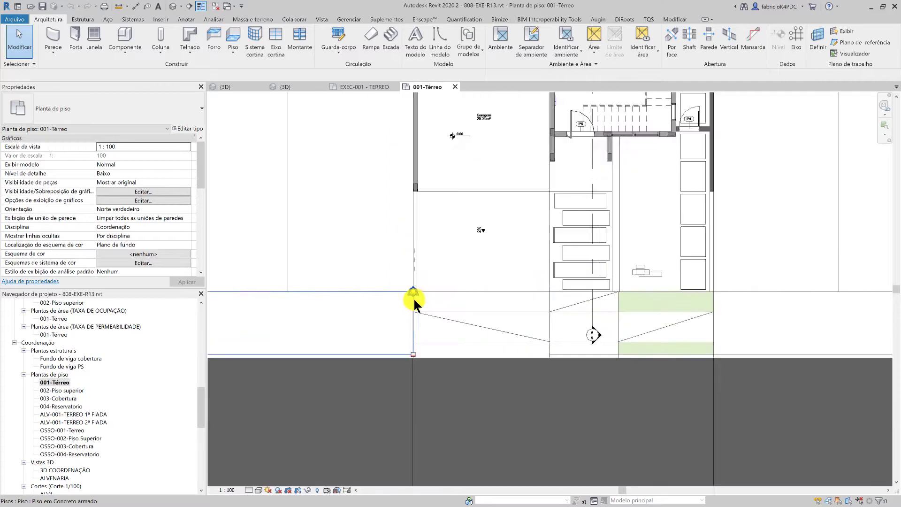
scroll(415, 296, up, 2)
scroll(415, 294, up, 2)
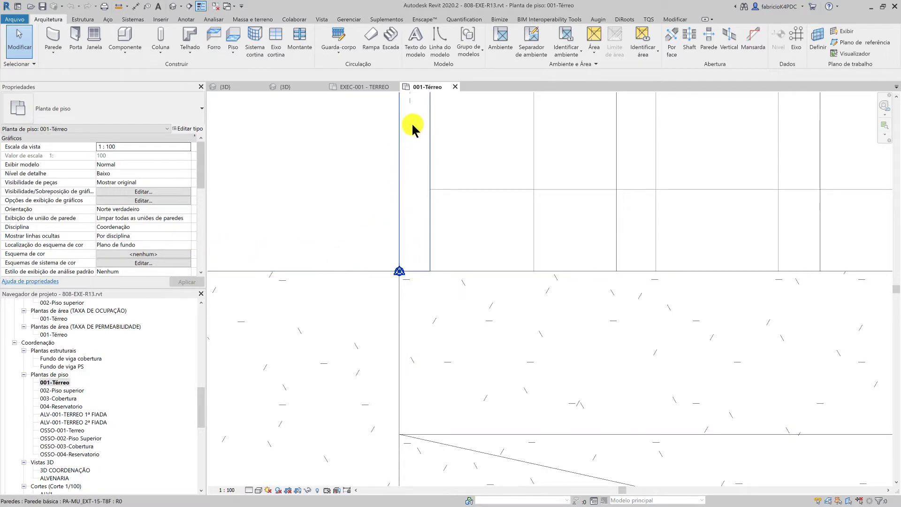
scroll(385, 318, down, 1)
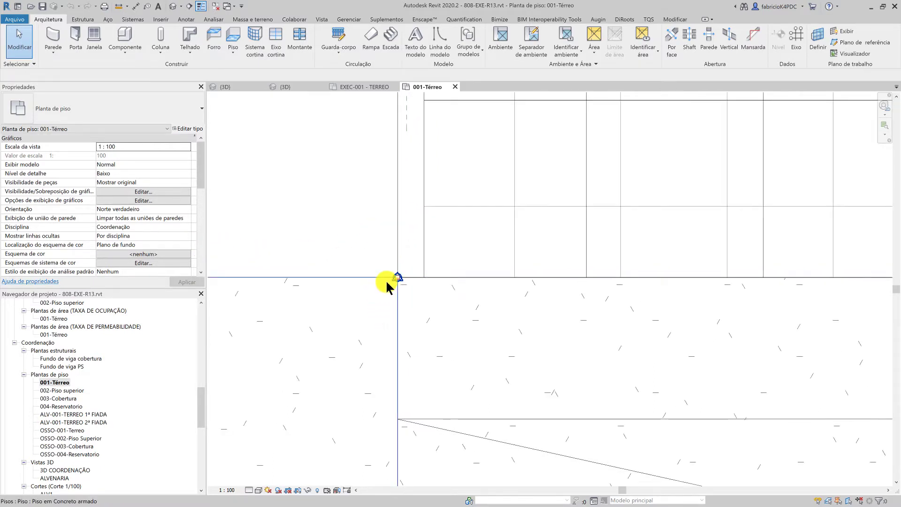
scroll(386, 280, up, 5)
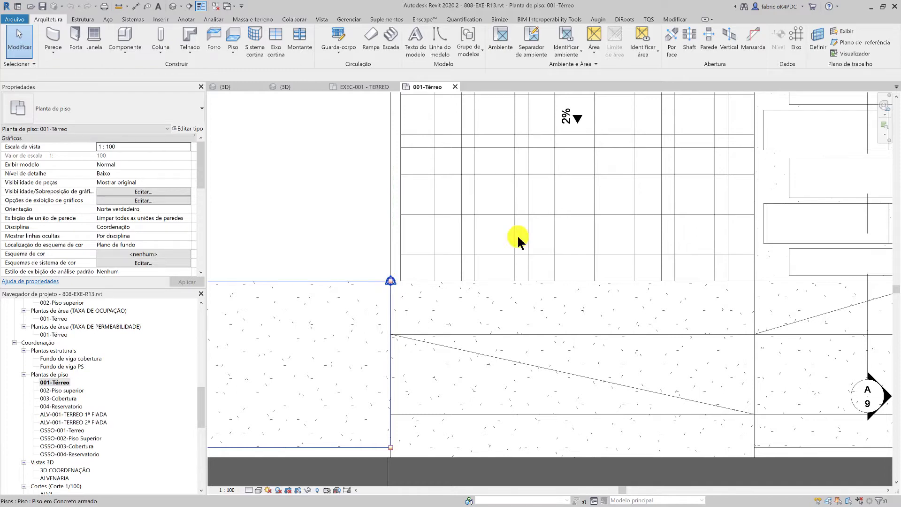
click(686, 174)
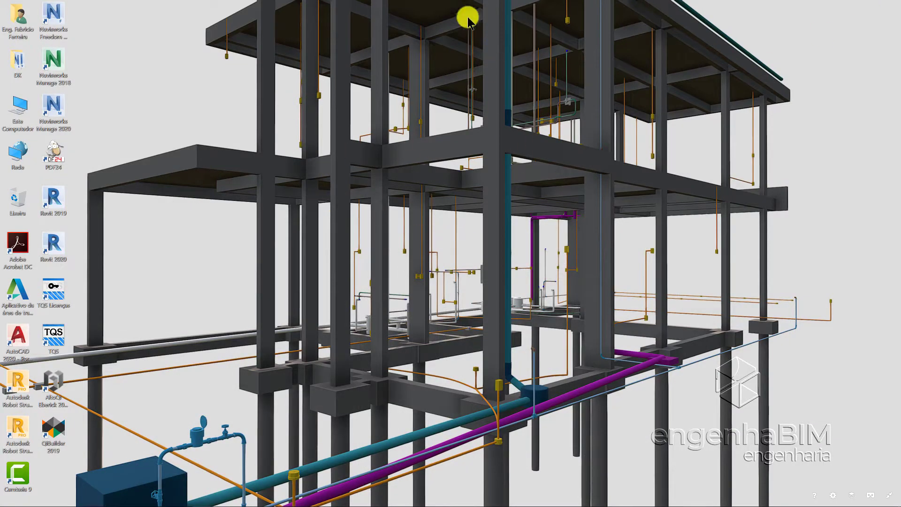
Rearrange the windows and restore Chrome showing the Augin projects page
drag(324, 49, 759, 451)
drag(830, 437, 372, 145)
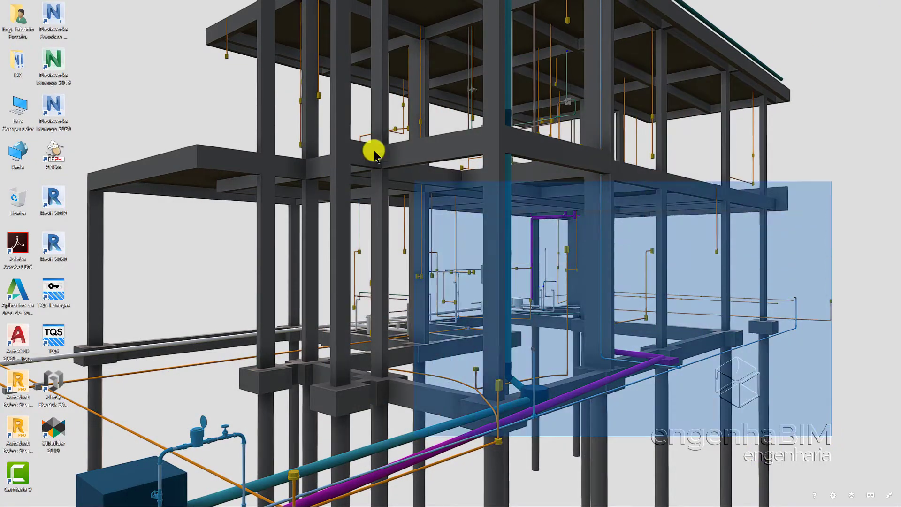
drag(206, 2, 737, 366)
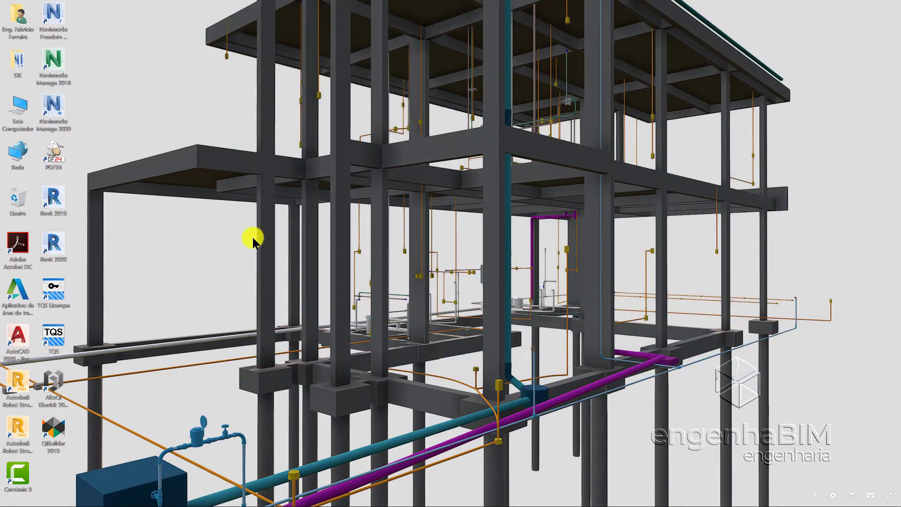
mouse_move(218, 24)
mouse_down()
mouse_move(652, 376)
mouse_move(634, 424)
mouse_up()
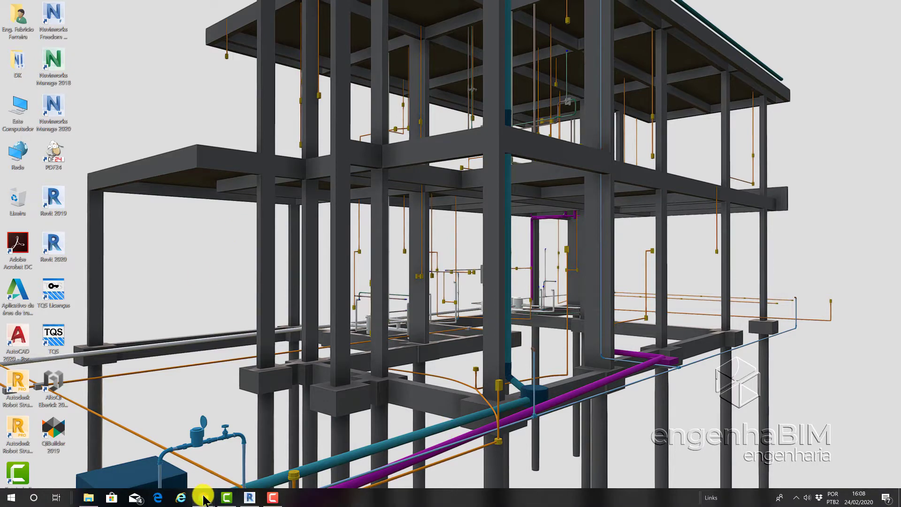
mouse_move(204, 497)
click(237, 452)
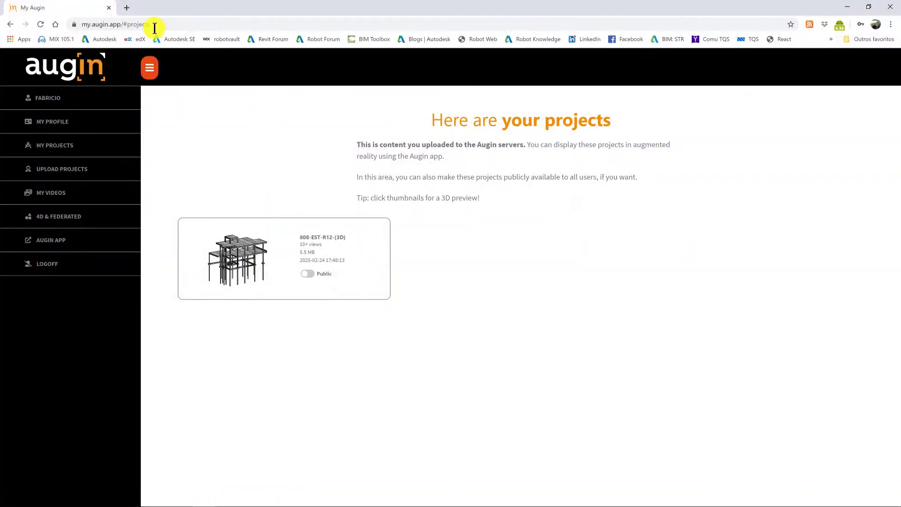
Load the Sketchfab Cood-002 model page in a new tab using the 'sk' autocomplete
click(124, 9)
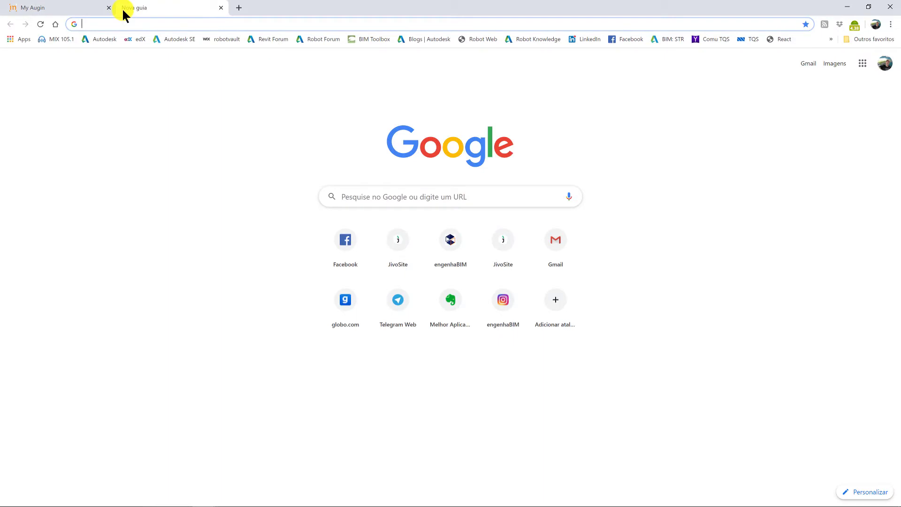
text(sk)
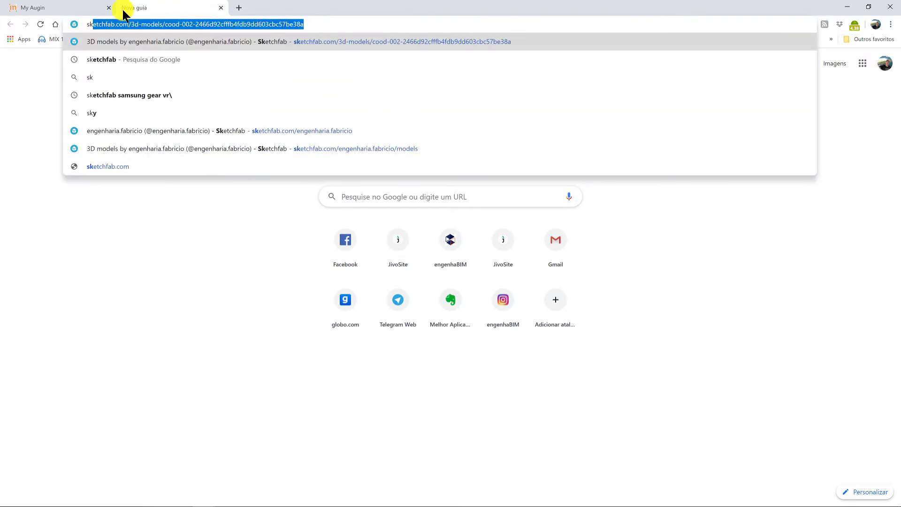
key(Return)
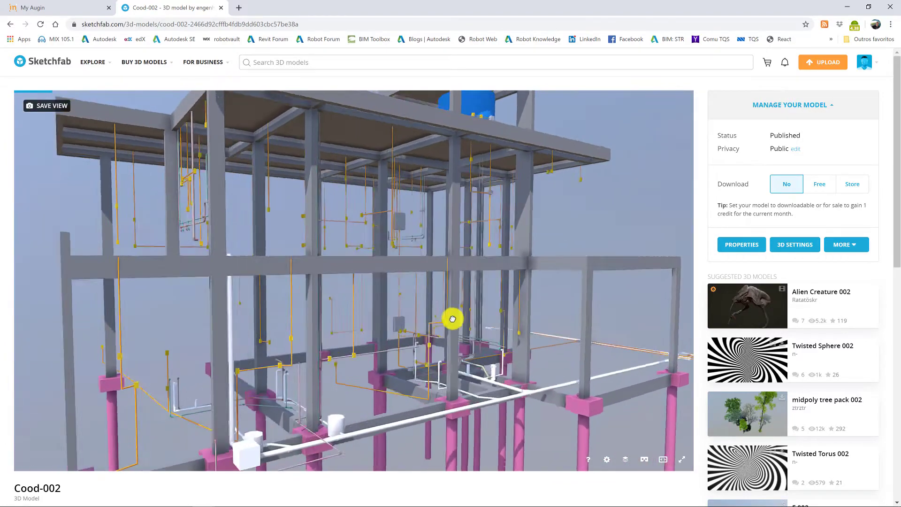
Orbit the Cood-002 model, then open engenhaBIM-COORD-001 from the account's Models list
mouse_move(452, 319)
mouse_down()
mouse_move(429, 337)
mouse_move(322, 319)
mouse_move(296, 197)
mouse_up()
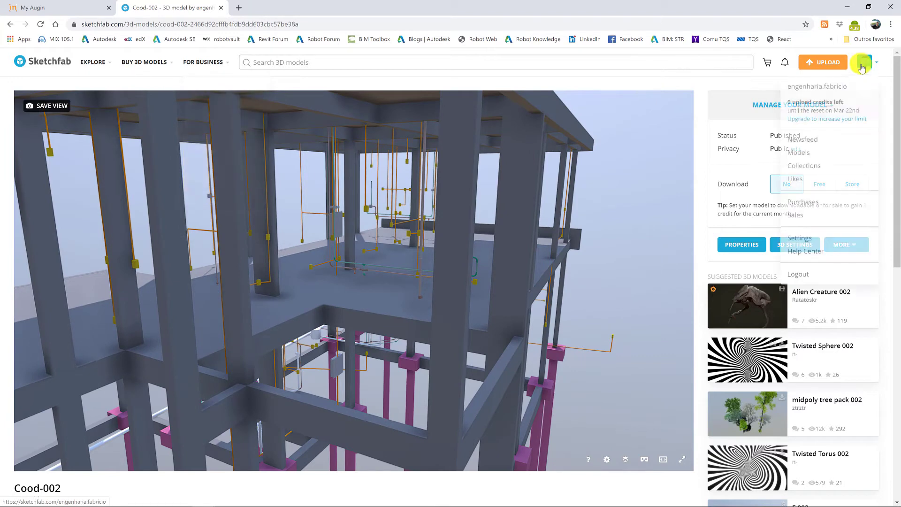
click(800, 153)
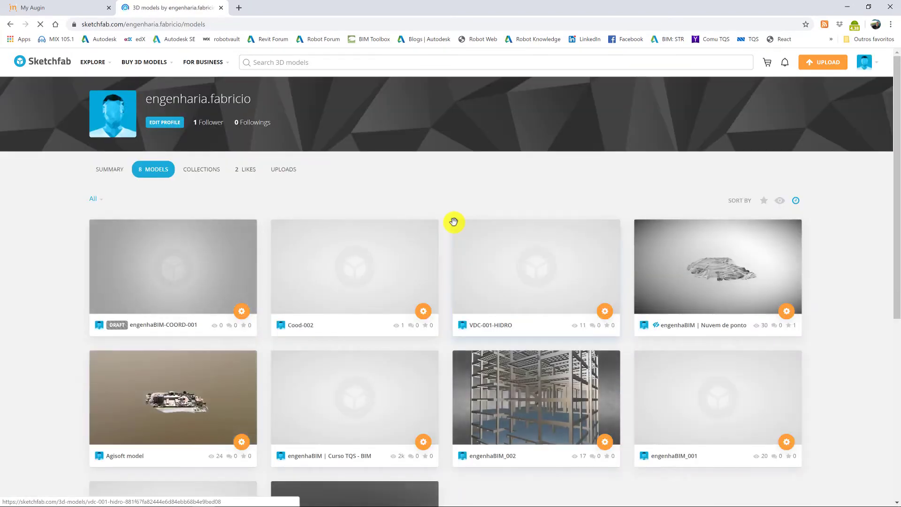
click(173, 276)
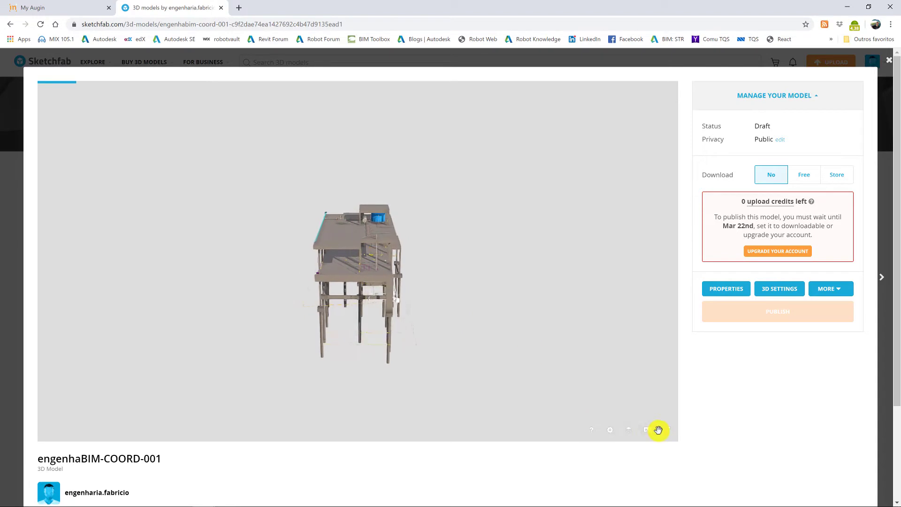
View engenhaBIM-COORD-001 full screen and orbit in close down over the roof slab
click(666, 430)
scroll(509, 261, up, 5)
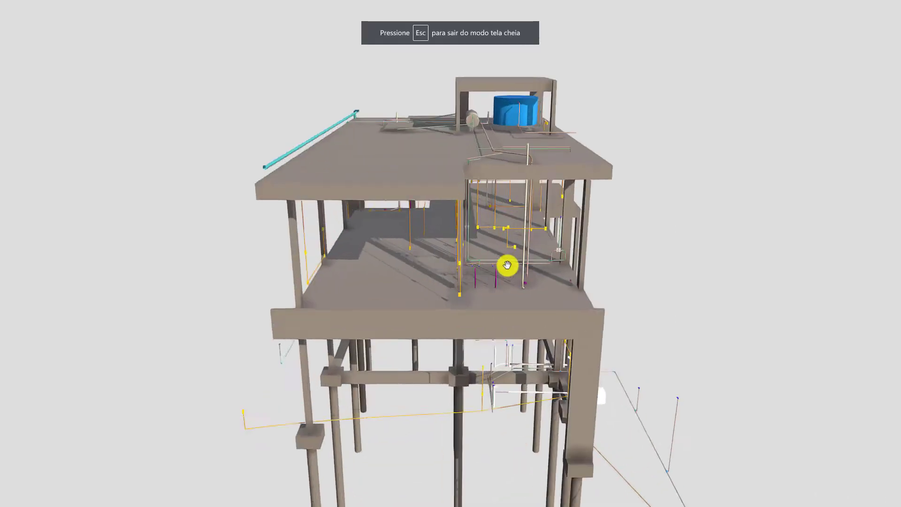
scroll(490, 271, up, 5)
mouse_move(491, 271)
mouse_down()
mouse_move(465, 267)
mouse_move(376, 316)
mouse_move(412, 314)
mouse_move(446, 328)
mouse_move(510, 322)
mouse_move(423, 345)
mouse_move(694, 350)
mouse_up()
scroll(414, 302, up, 5)
mouse_move(669, 231)
mouse_down()
mouse_move(649, 251)
mouse_move(513, 150)
mouse_move(483, 107)
mouse_move(477, 154)
mouse_move(488, 176)
mouse_move(478, 181)
mouse_up()
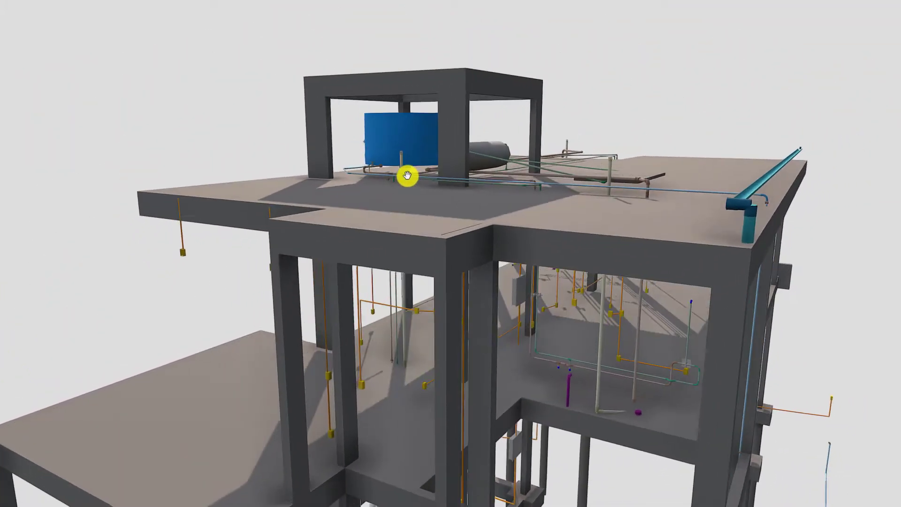
Zoom in and out among the model's concrete columns and pipes
scroll(406, 187, up, 3)
scroll(382, 237, up, 3)
scroll(267, 201, up, 3)
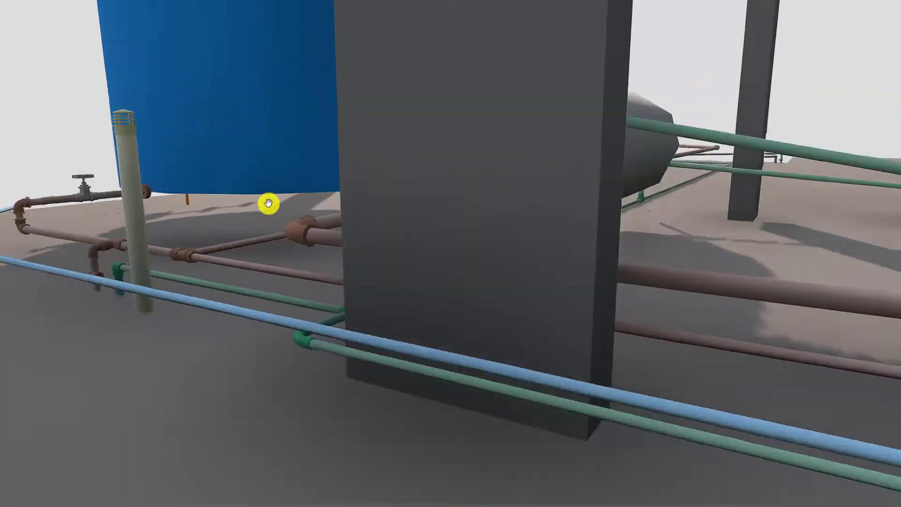
scroll(321, 215, down, 3)
scroll(478, 288, up, 2)
scroll(478, 288, down, 5)
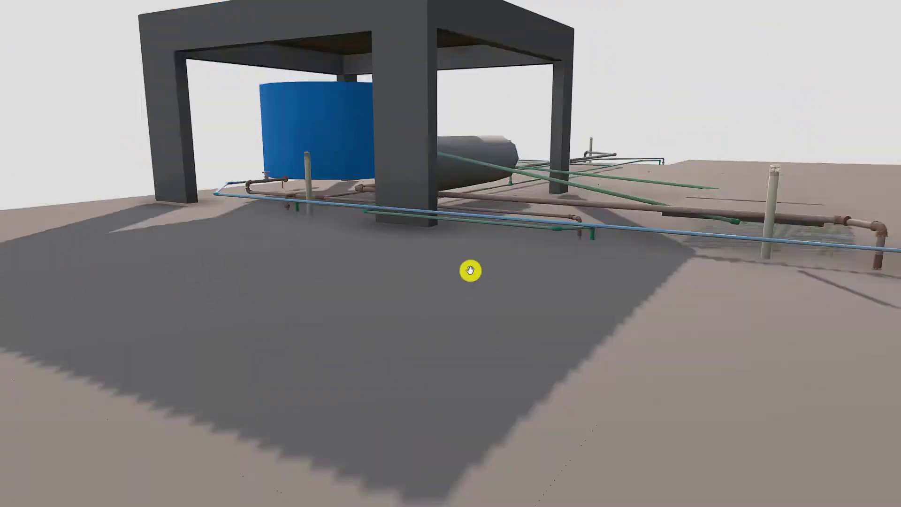
scroll(468, 269, down, 3)
scroll(485, 254, up, 5)
scroll(472, 216, up, 3)
scroll(514, 124, up, 3)
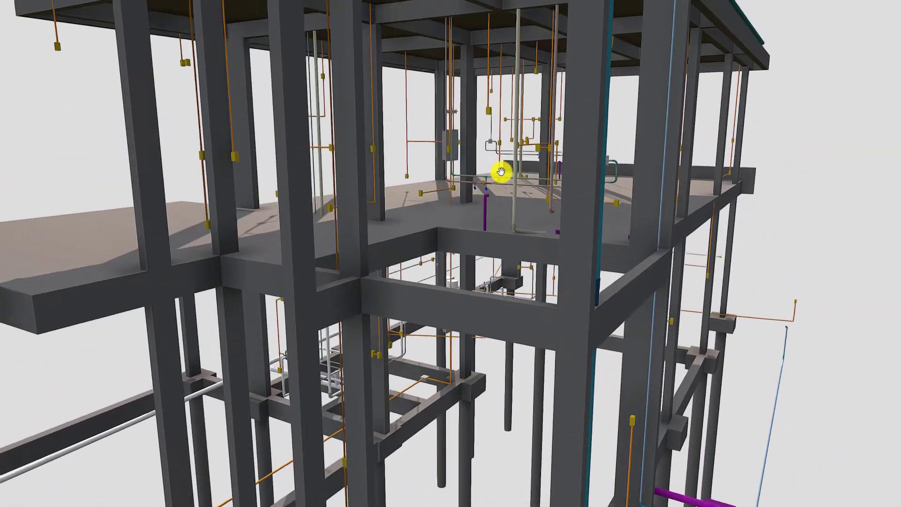
scroll(474, 174, up, 3)
scroll(411, 172, up, 3)
scroll(368, 169, up, 1)
scroll(365, 170, up, 1)
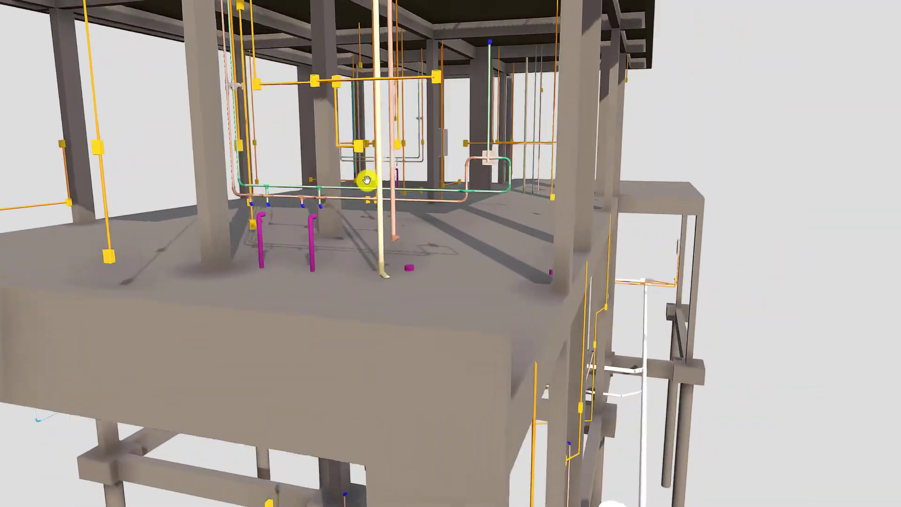
scroll(365, 178, up, 3)
scroll(350, 181, up, 2)
scroll(364, 188, up, 2)
scroll(384, 202, down, 2)
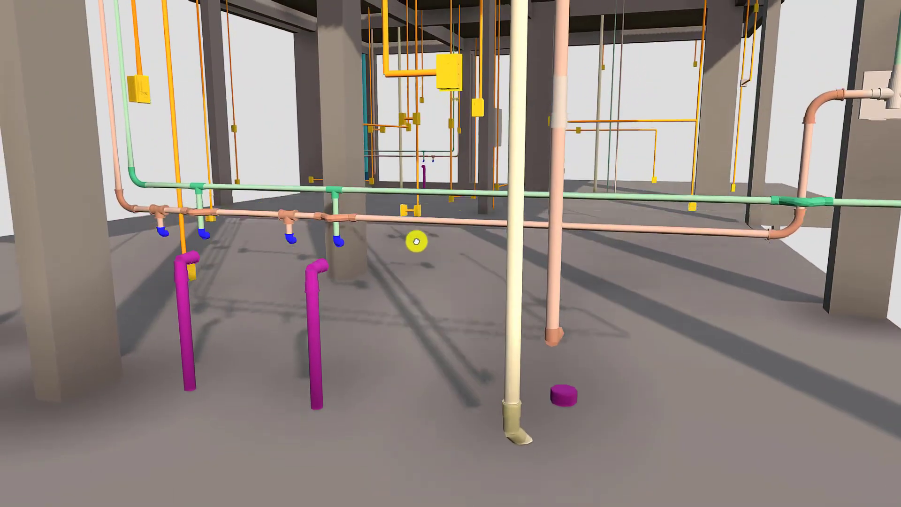
scroll(416, 239, down, 3)
scroll(443, 269, down, 2)
scroll(427, 238, up, 1)
scroll(539, 322, down, 1)
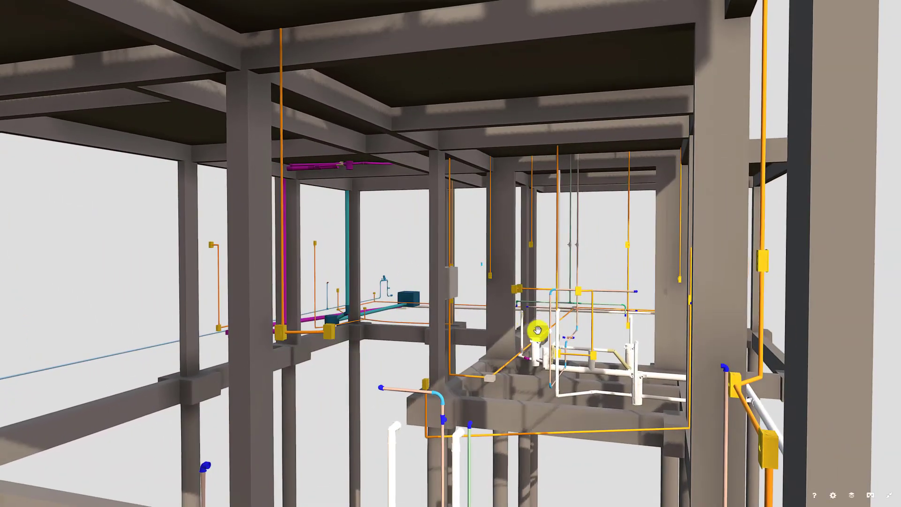
scroll(519, 315, up, 2)
scroll(559, 328, up, 2)
scroll(559, 333, up, 2)
scroll(560, 333, down, 3)
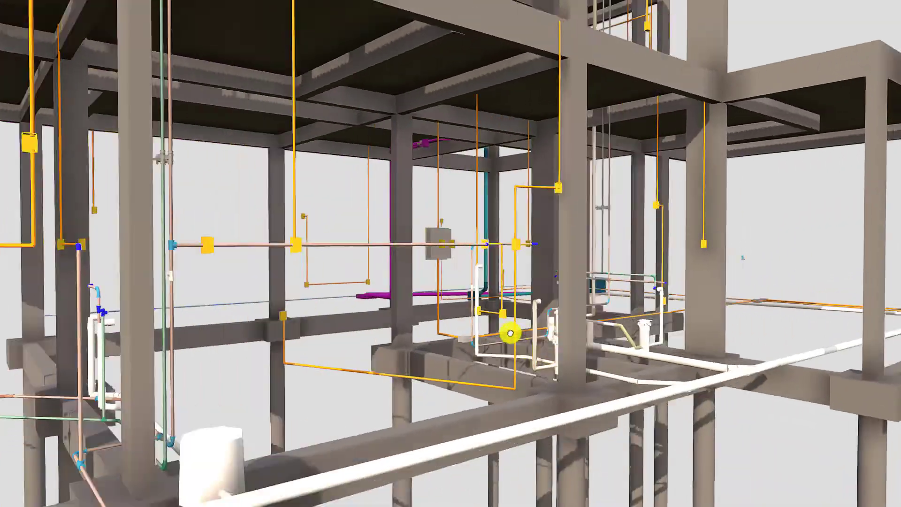
scroll(511, 328, down, 2)
scroll(535, 348, up, 1)
scroll(513, 346, up, 2)
scroll(534, 346, up, 3)
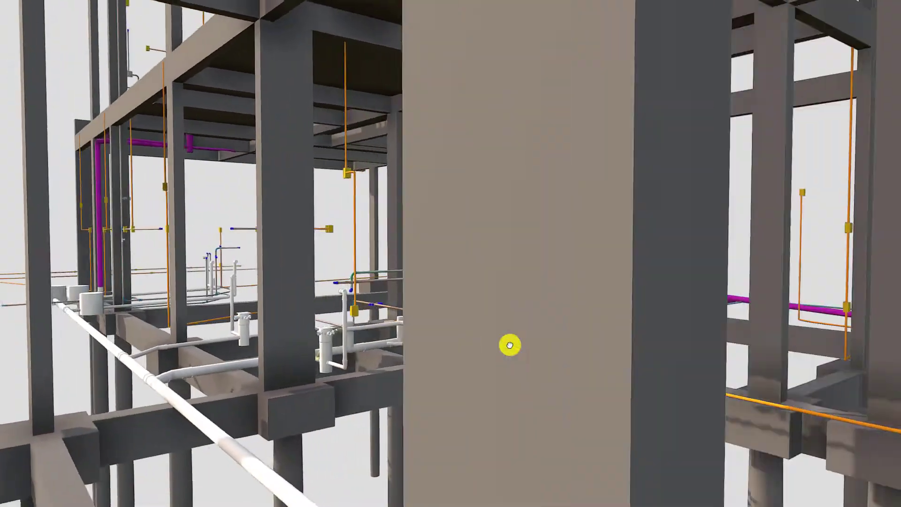
scroll(526, 326, down, 3)
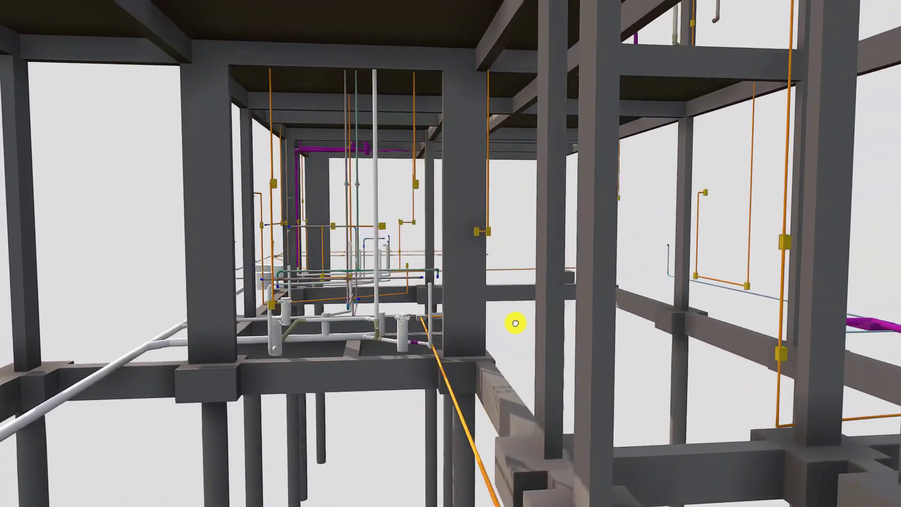
scroll(515, 317, down, 2)
Turn toward the orange pipe run and move the camera forward through the structure
drag(535, 320, 516, 316)
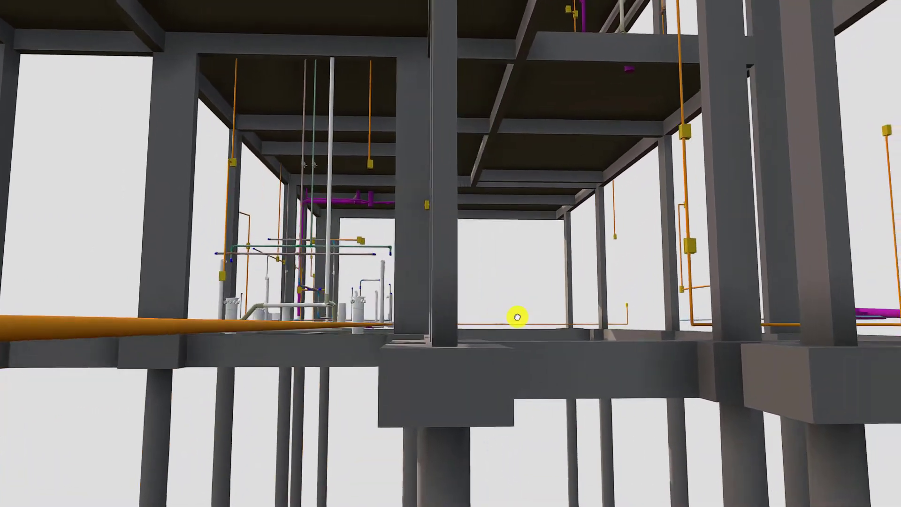
mouse_move(608, 266)
mouse_down()
mouse_move(558, 269)
mouse_move(571, 263)
mouse_move(583, 322)
mouse_up()
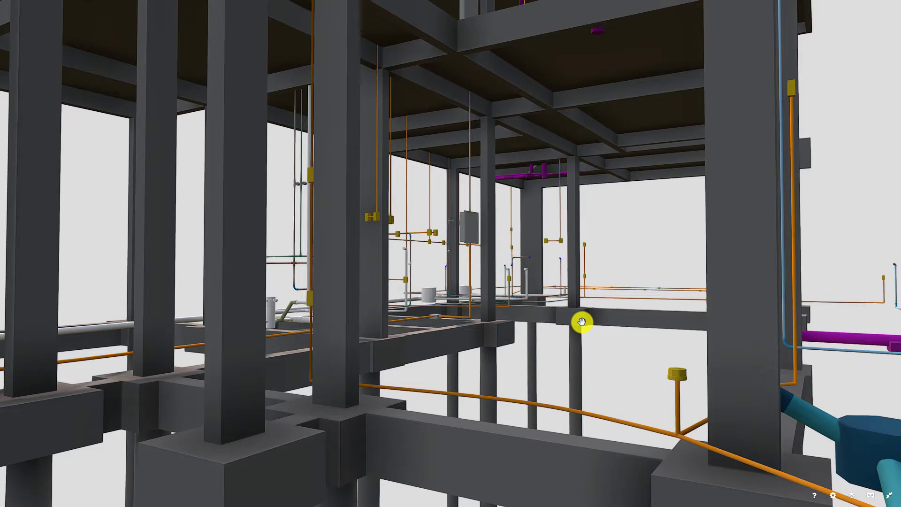
scroll(564, 241, down, 5)
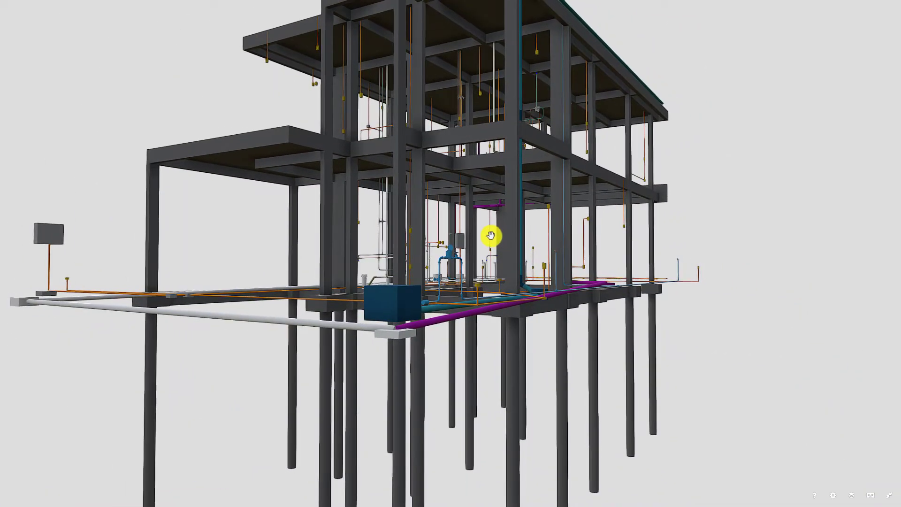
scroll(477, 241, up, 5)
scroll(476, 241, up, 3)
scroll(478, 257, up, 3)
scroll(503, 261, up, 3)
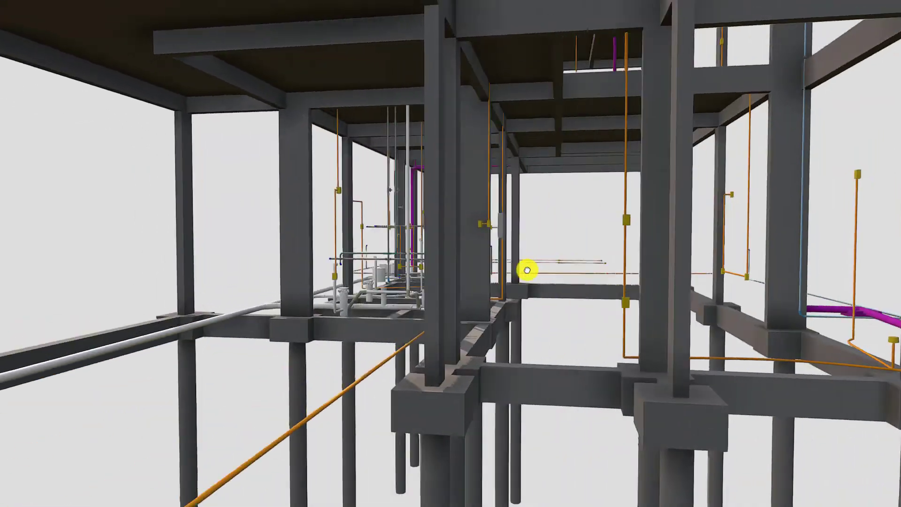
scroll(525, 268, up, 3)
Switch back to Revit and select the topography surface in the 001-Térreo plan
key(alt+Tab)
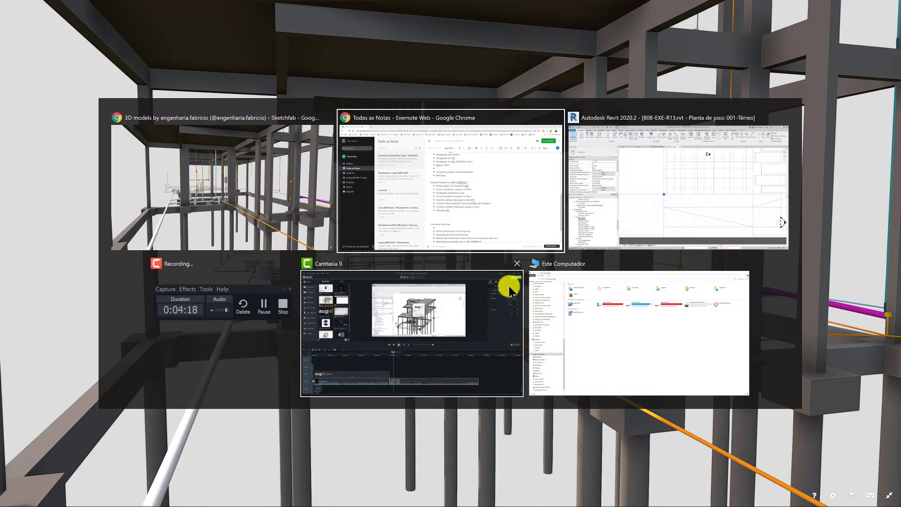
key(alt+Tab)
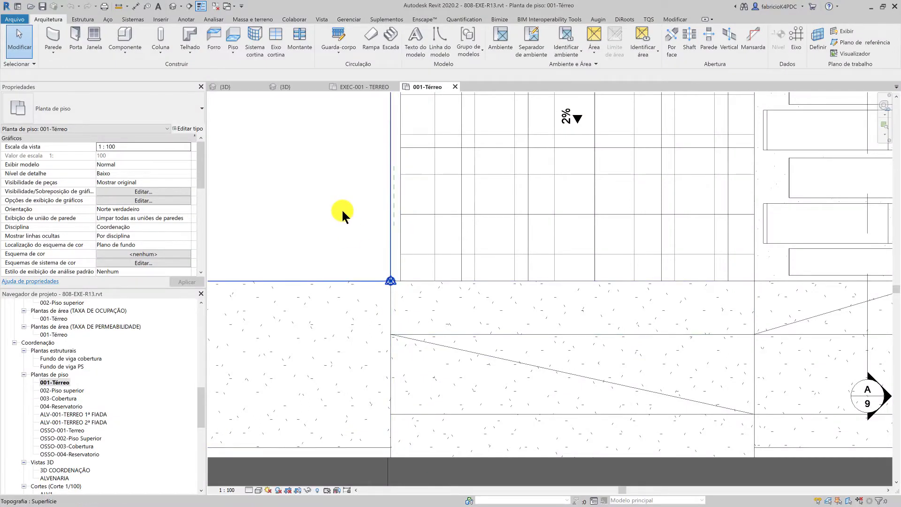
click(271, 157)
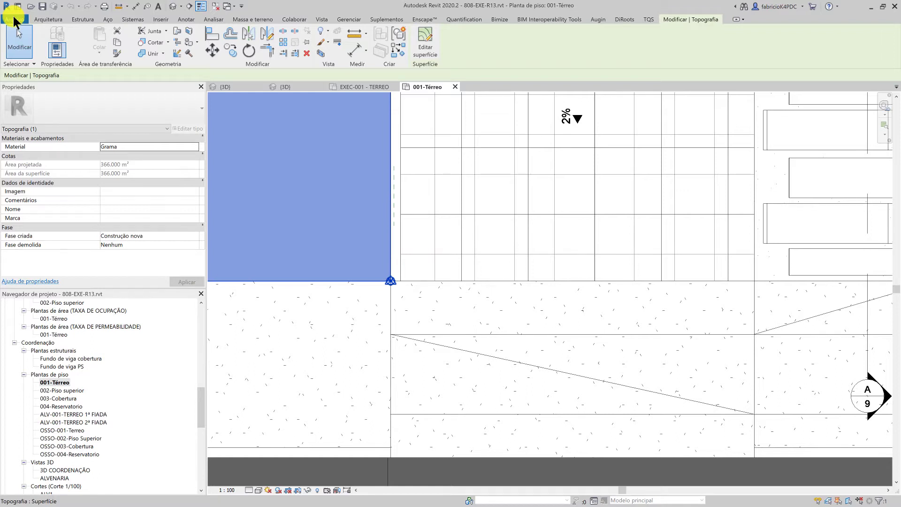
Set the PREFEITURA DWG export setup to Internal Origin in metres, then cancel the export
click(14, 19)
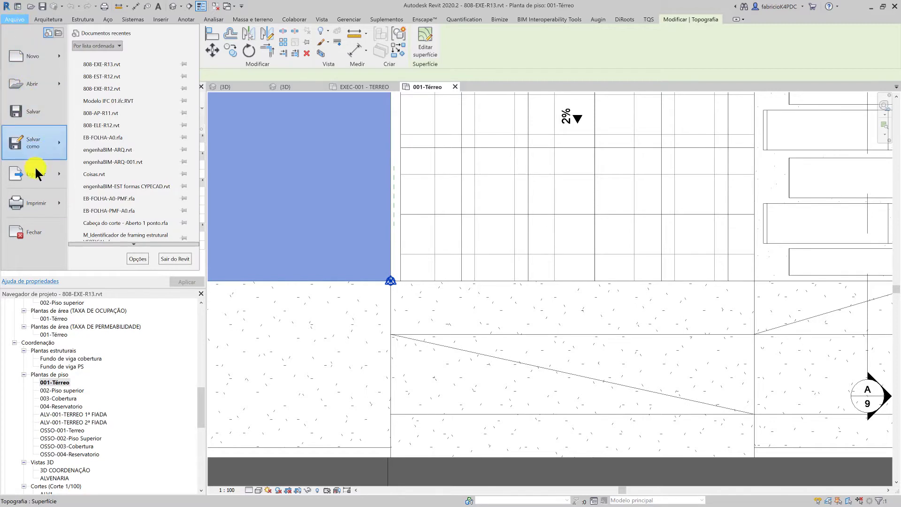
mouse_move(35, 173)
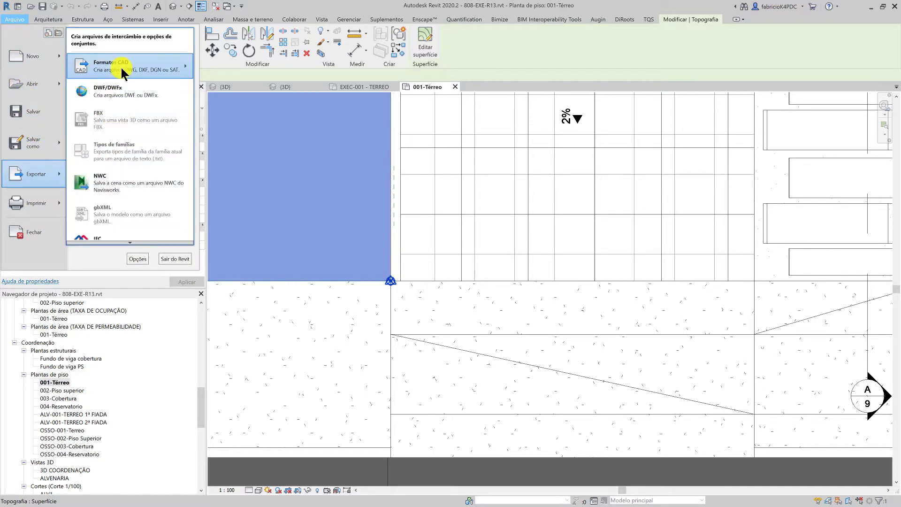
mouse_move(134, 65)
click(202, 64)
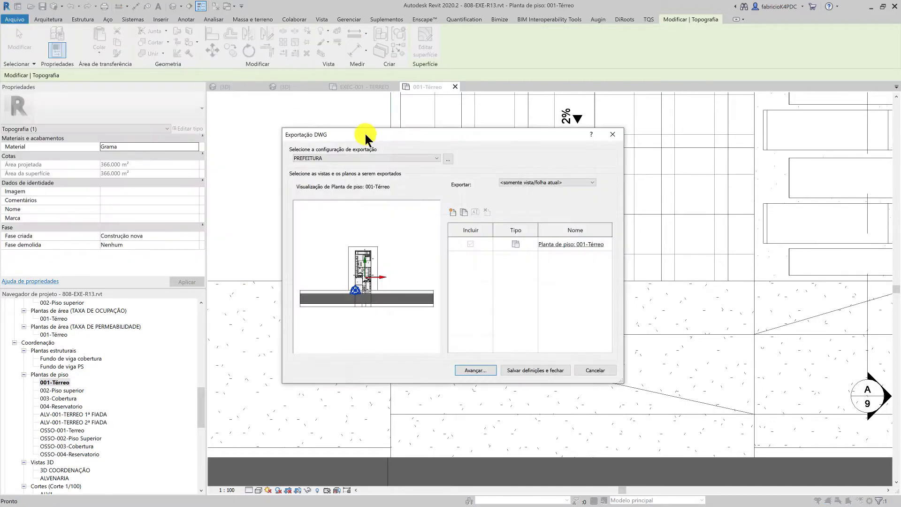
click(448, 156)
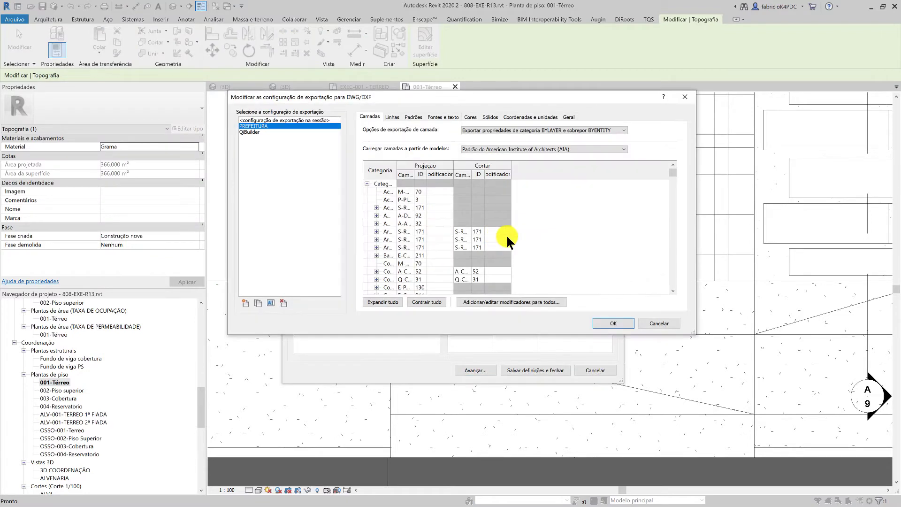
click(537, 117)
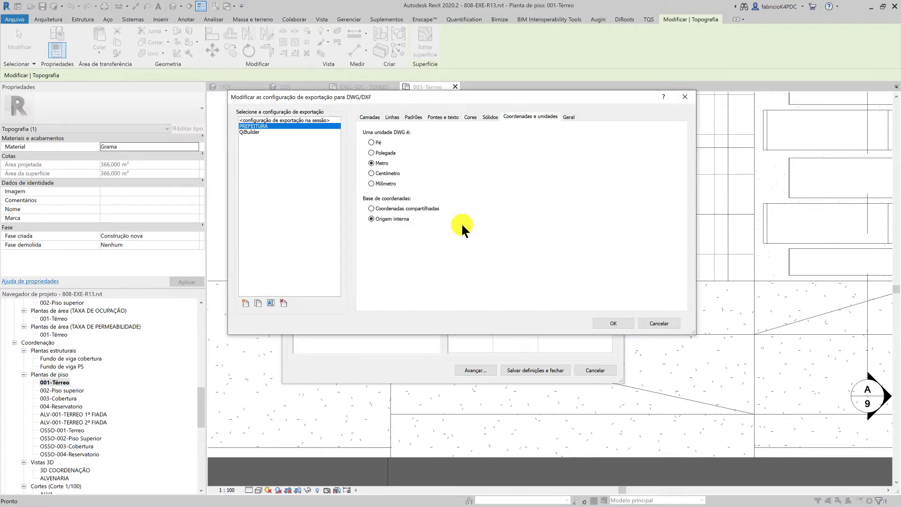
click(390, 218)
click(675, 323)
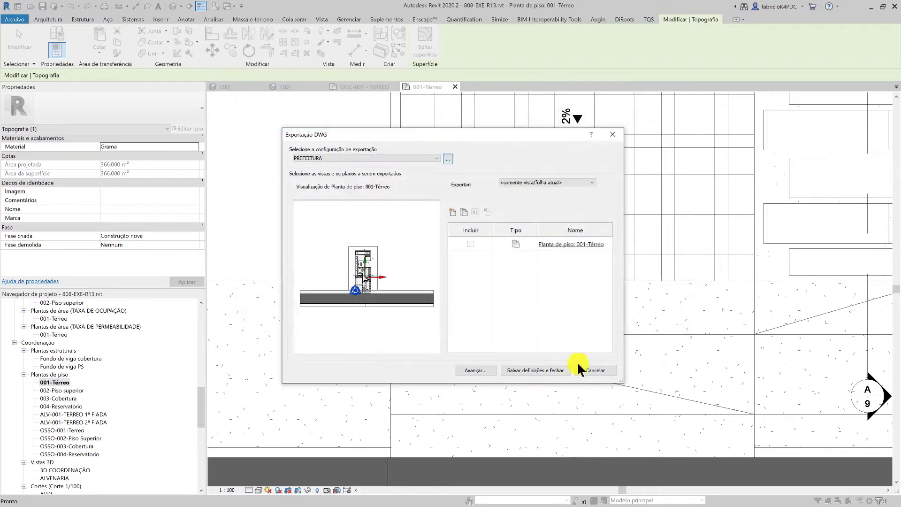
click(596, 370)
key(Escape)
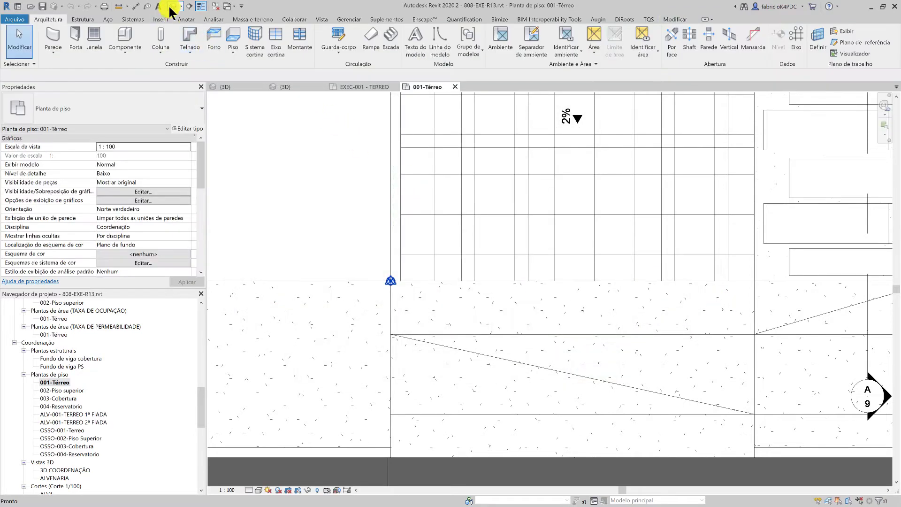
click(173, 6)
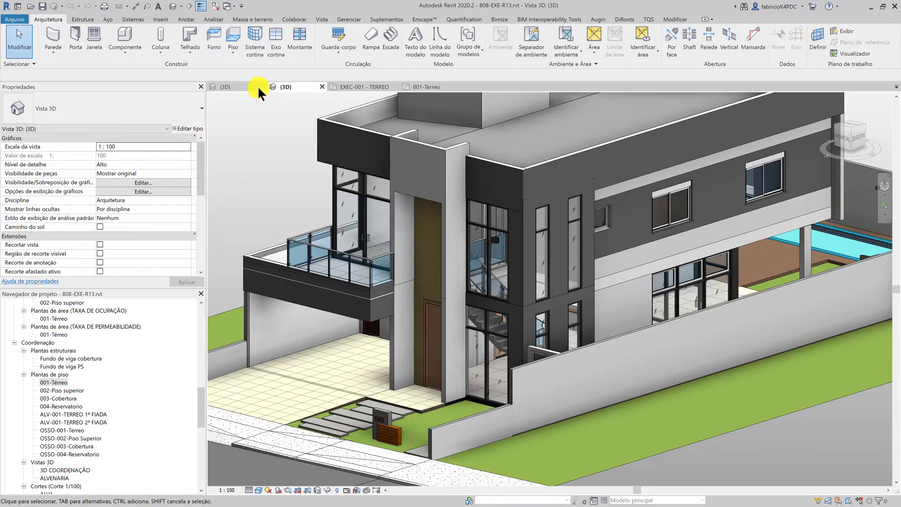
click(358, 88)
click(443, 87)
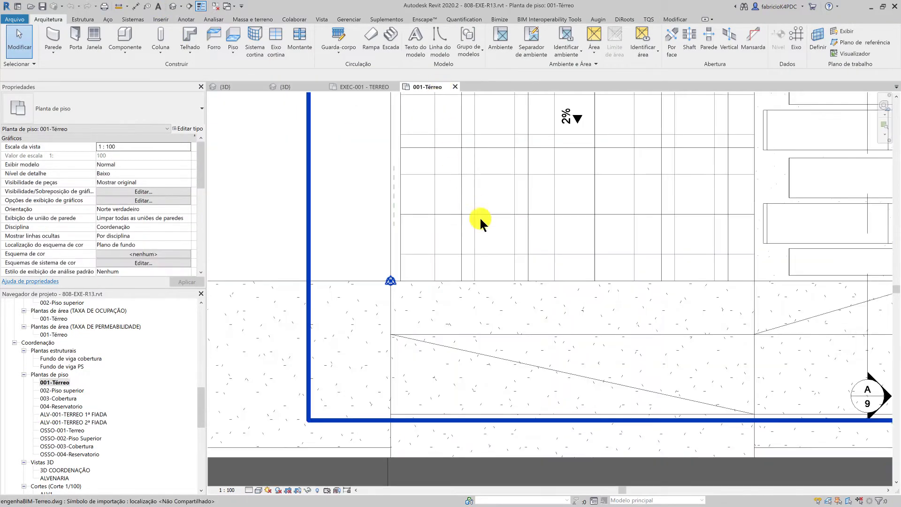
scroll(480, 219, down, 2)
scroll(486, 211, down, 2)
scroll(539, 202, down, 1)
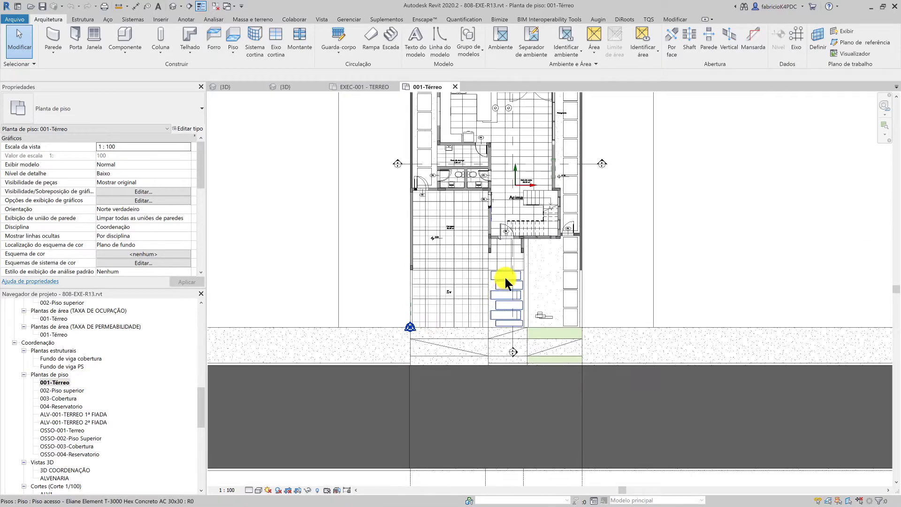
scroll(520, 186, up, 2)
scroll(502, 188, up, 2)
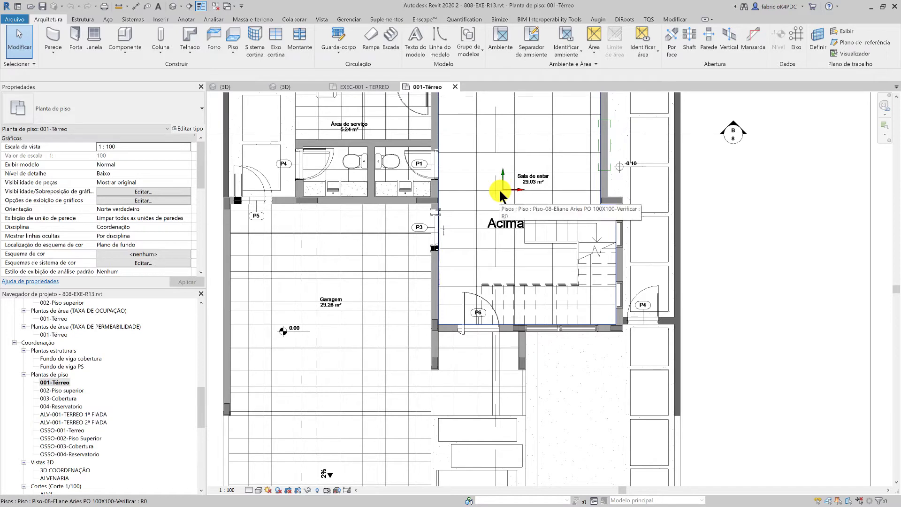
scroll(499, 189, up, 1)
scroll(502, 188, up, 2)
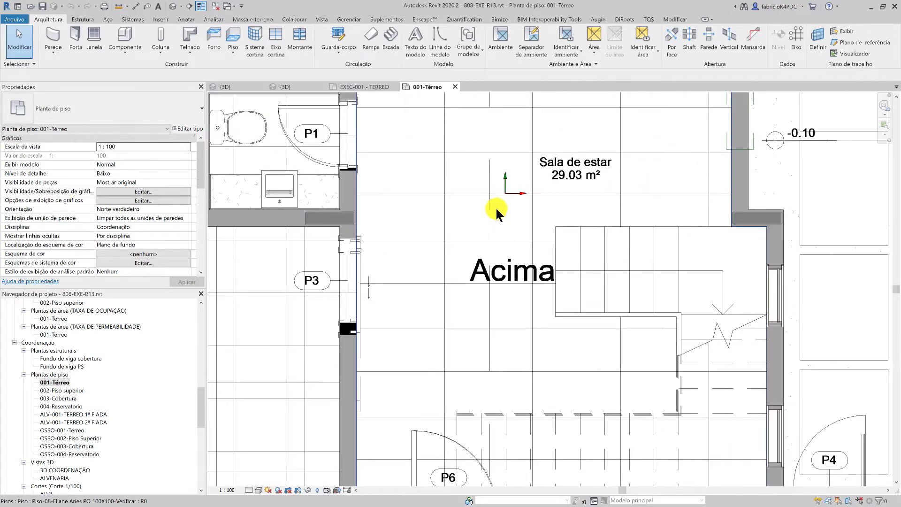
scroll(497, 202, up, 1)
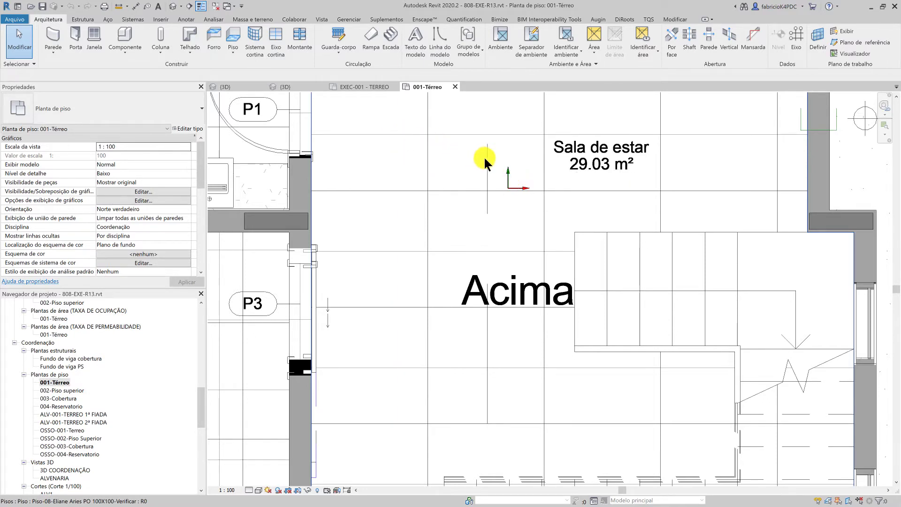
scroll(506, 186, up, 2)
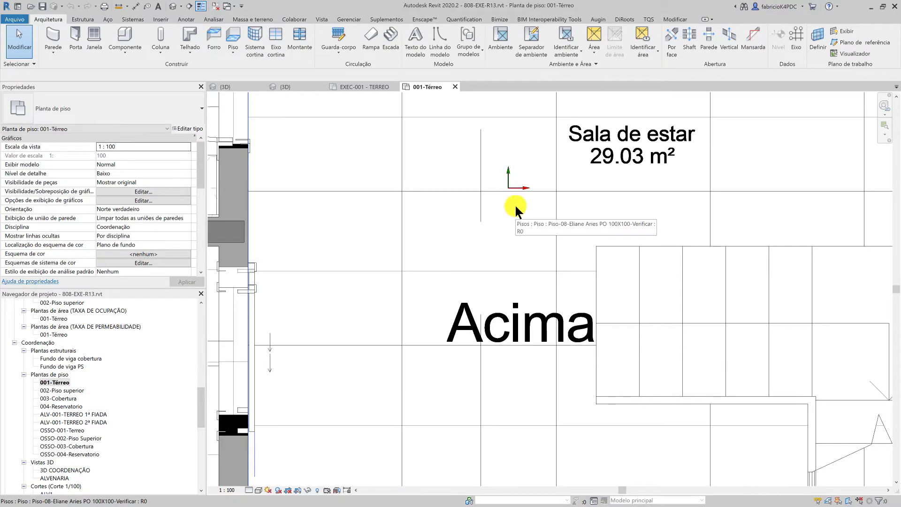
scroll(511, 203, down, 3)
middle_drag(503, 196, 493, 237)
scroll(475, 205, up, 2)
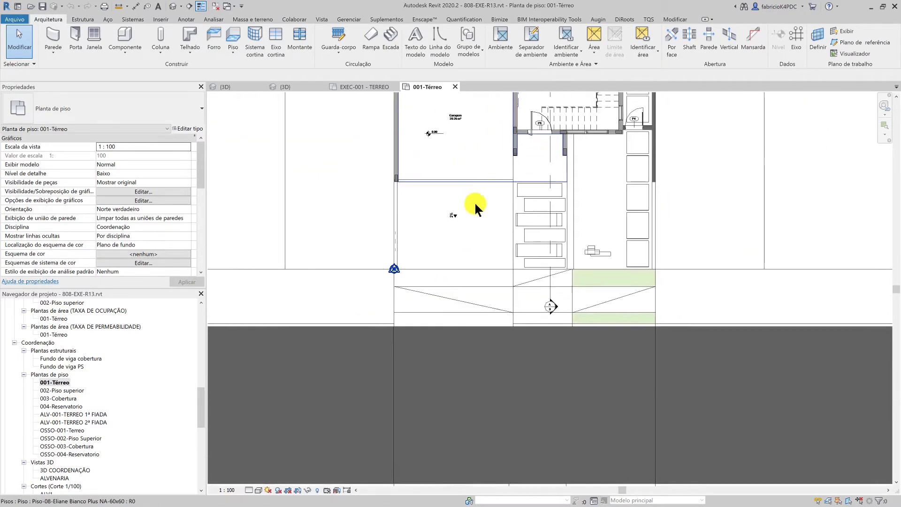
scroll(359, 262, up, 2)
scroll(375, 258, up, 1)
Select the project base point, then the survey point, and zoom in around them
click(388, 254)
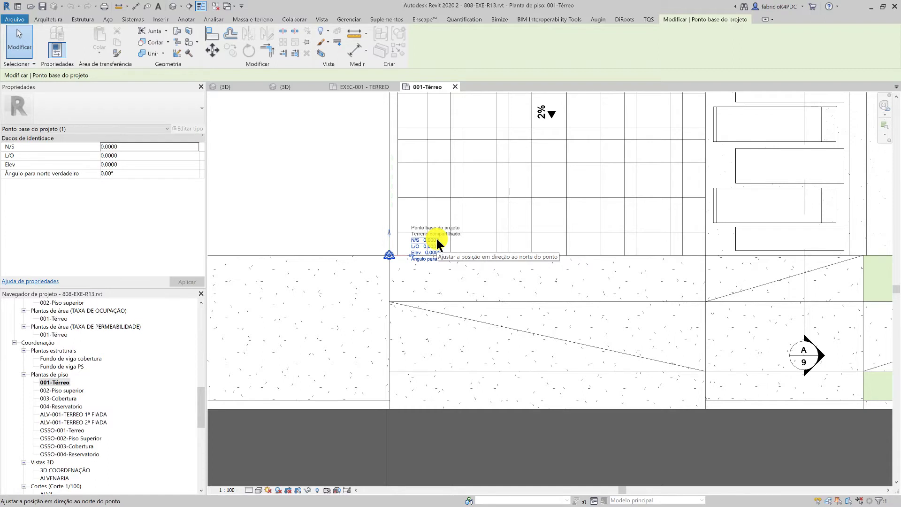
click(389, 254)
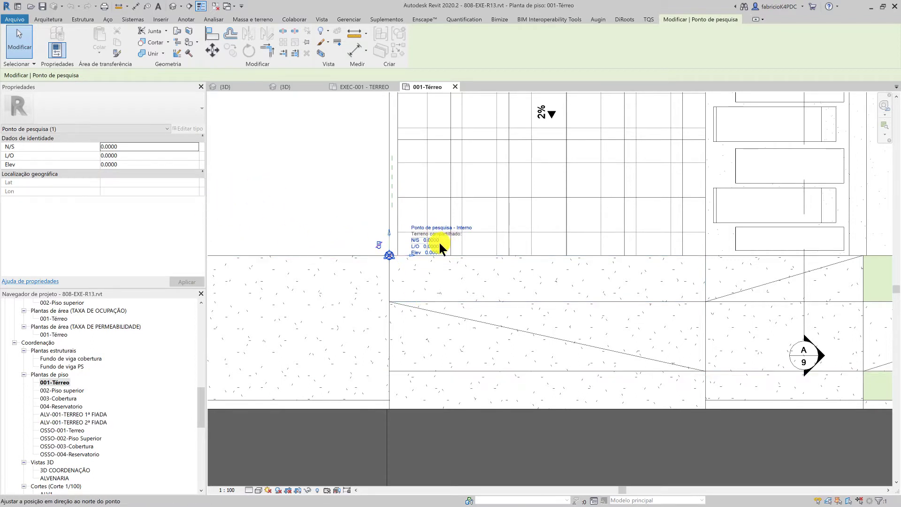
scroll(403, 252, up, 2)
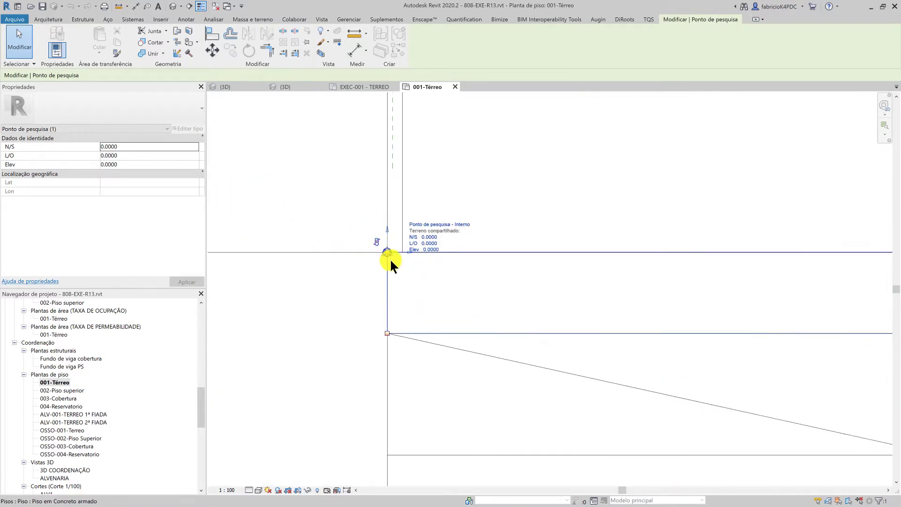
scroll(390, 258, up, 2)
click(320, 183)
key(Escape)
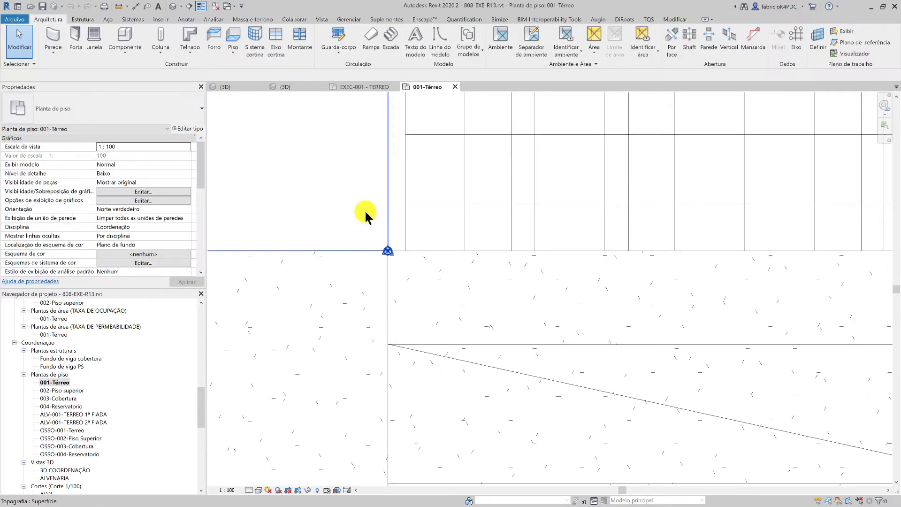
Select the survey point and confirm N/S, L/O and Elev all read 0.0000
scroll(381, 222, down, 2)
scroll(503, 258, down, 1)
scroll(476, 246, down, 1)
scroll(469, 248, down, 2)
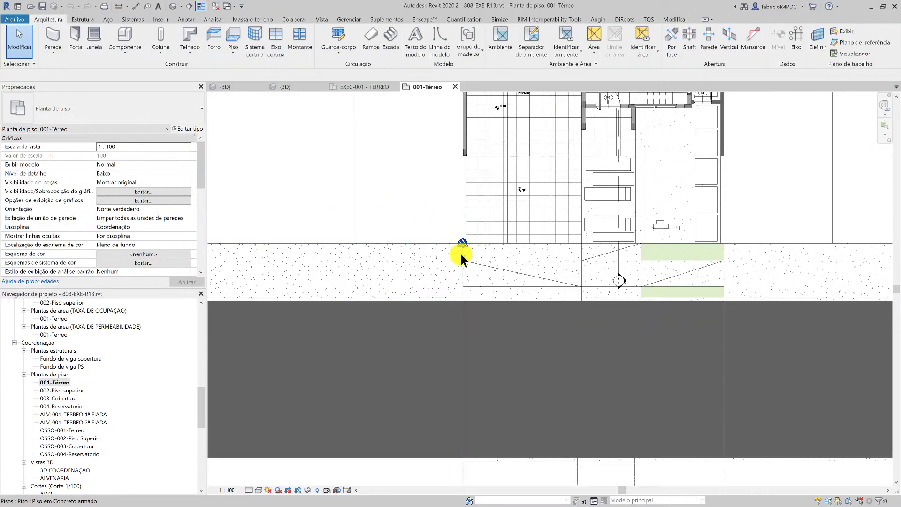
scroll(457, 249, up, 2)
scroll(457, 240, up, 3)
scroll(464, 235, up, 1)
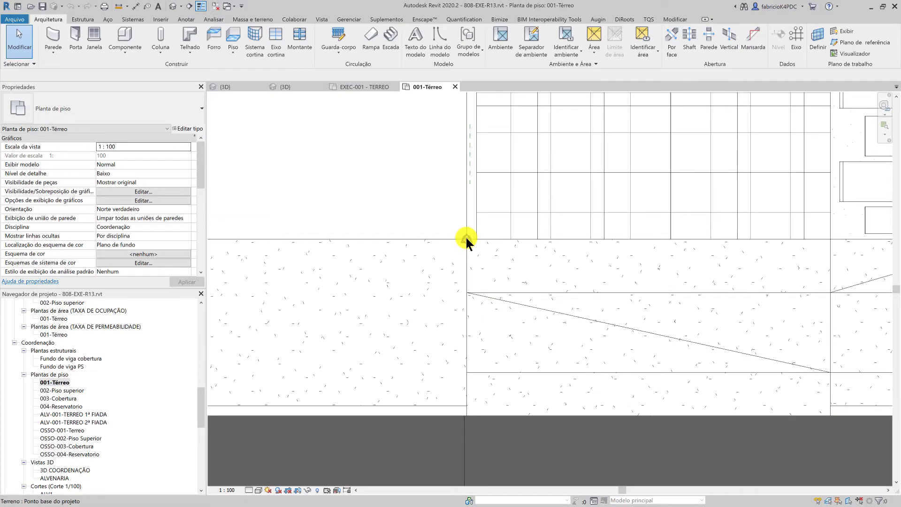
click(465, 239)
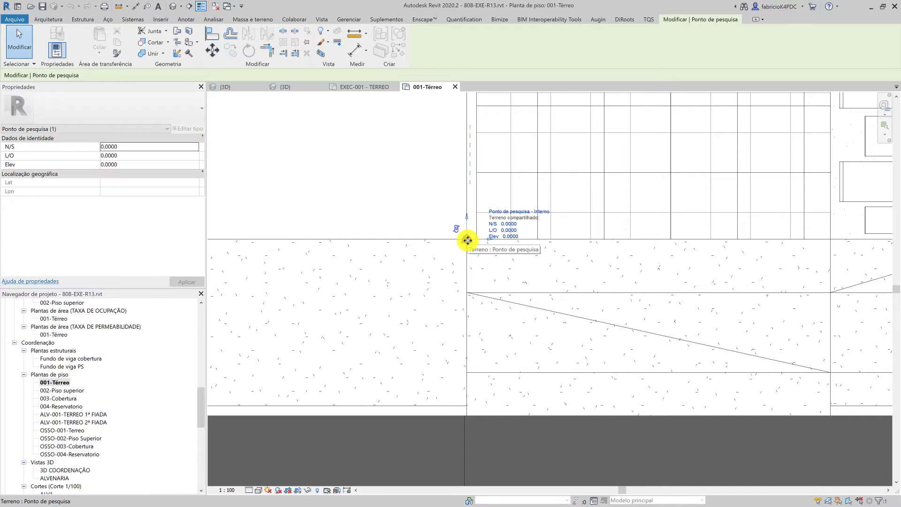
middle_drag(509, 236, 436, 246)
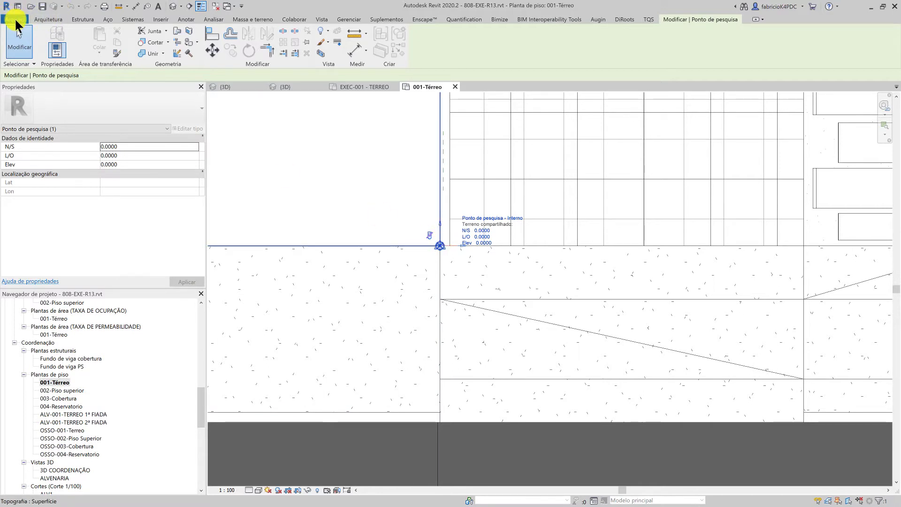
click(15, 19)
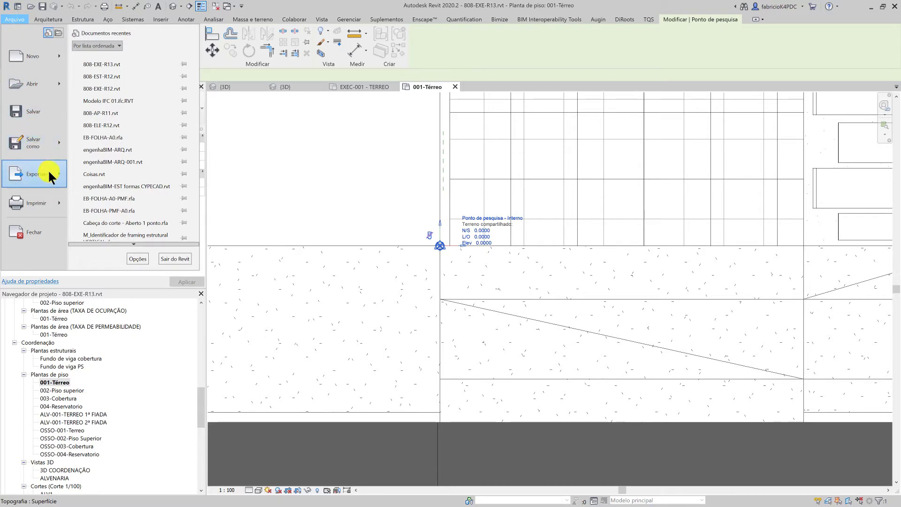
mouse_move(35, 174)
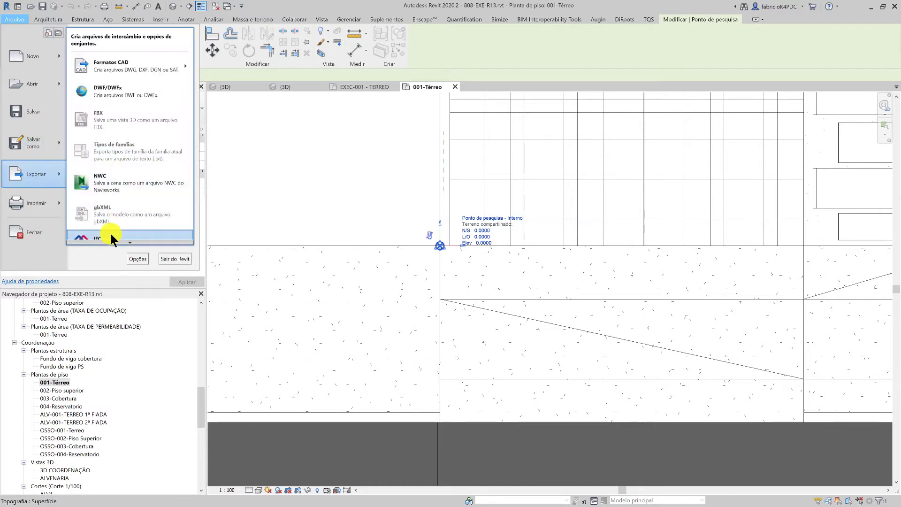
Confirm the IFC export's coordinate base is Coordenadas compartilhadas, then cancel both dialogs without exporting
scroll(110, 232, down, 1)
click(112, 235)
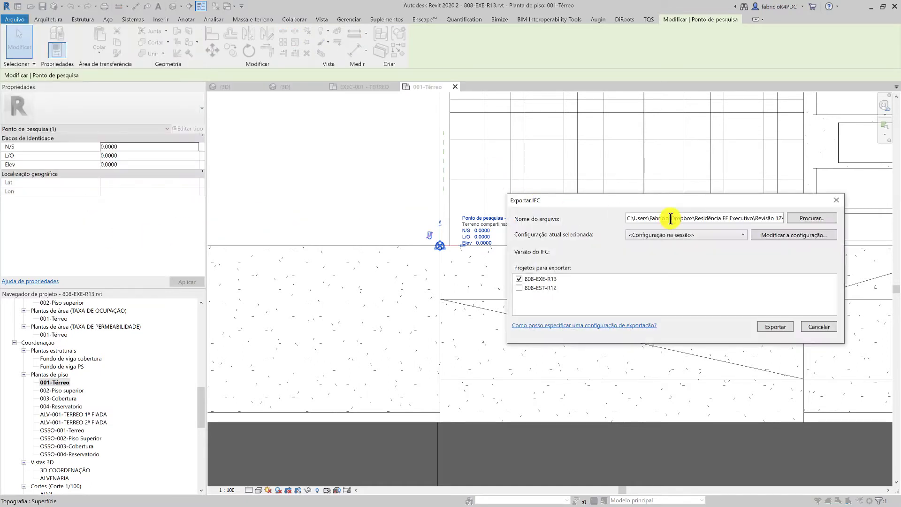
click(804, 234)
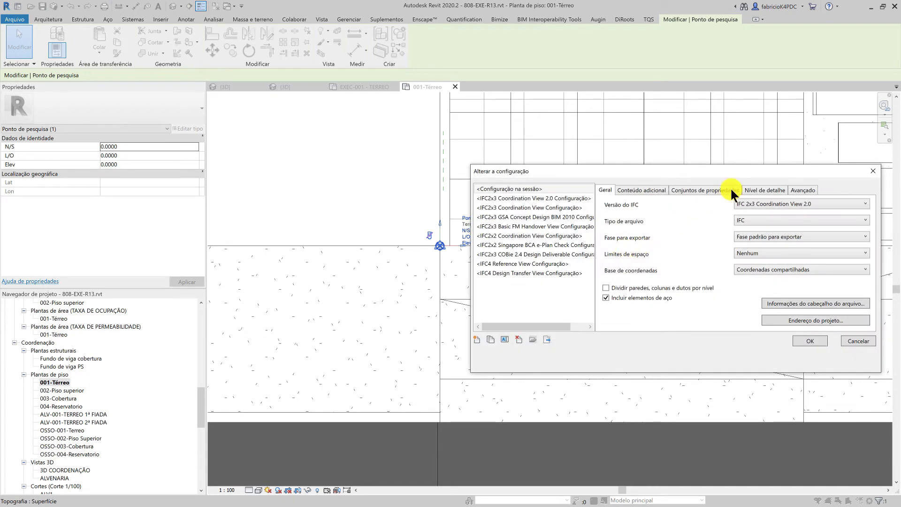
drag(728, 173, 556, 136)
click(649, 233)
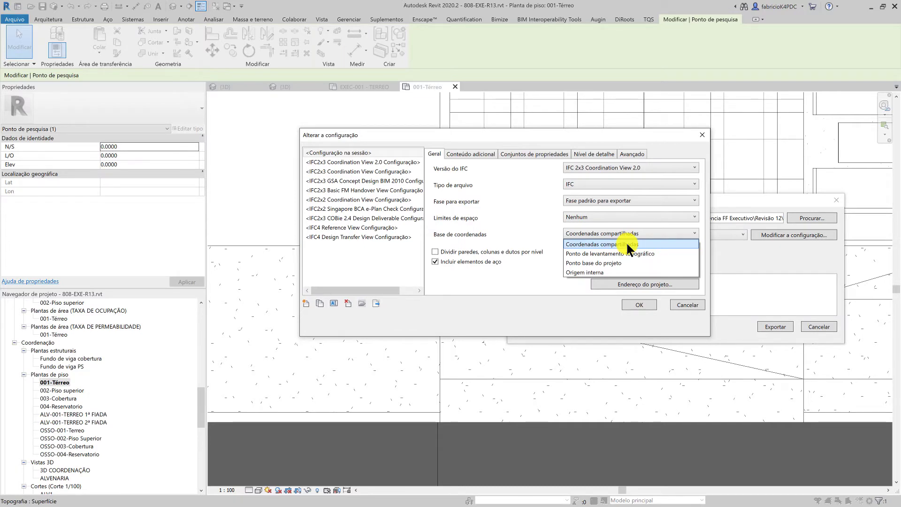
click(703, 135)
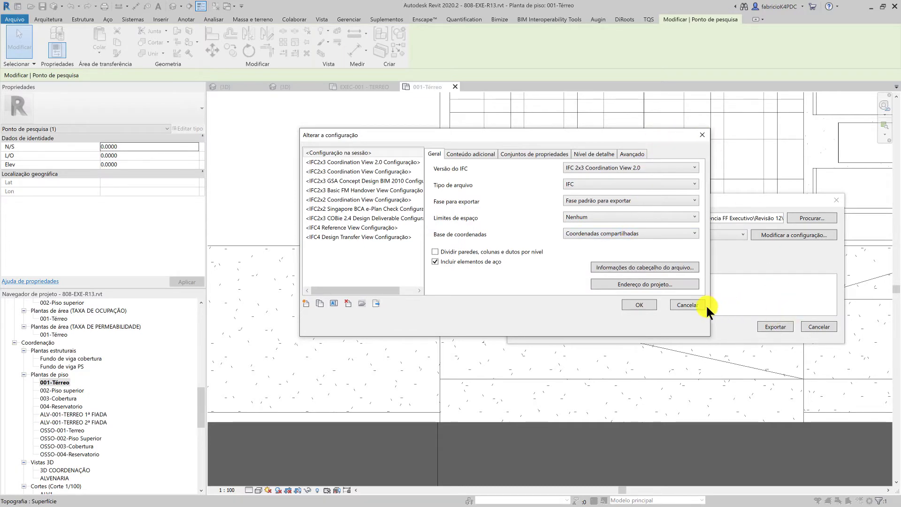
click(687, 305)
click(829, 326)
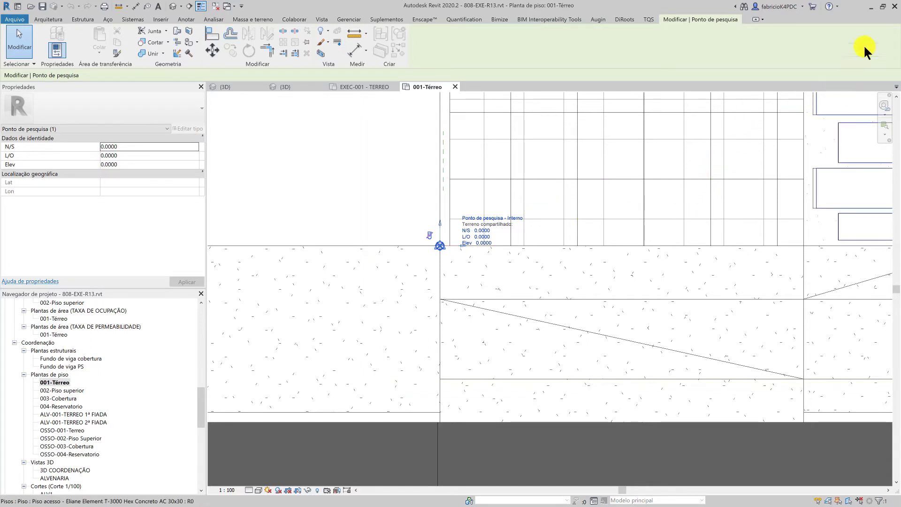
Orbit the Sketchfab coordination model, close it, and launch Navisworks Manage 2020 from the desktop
click(871, 6)
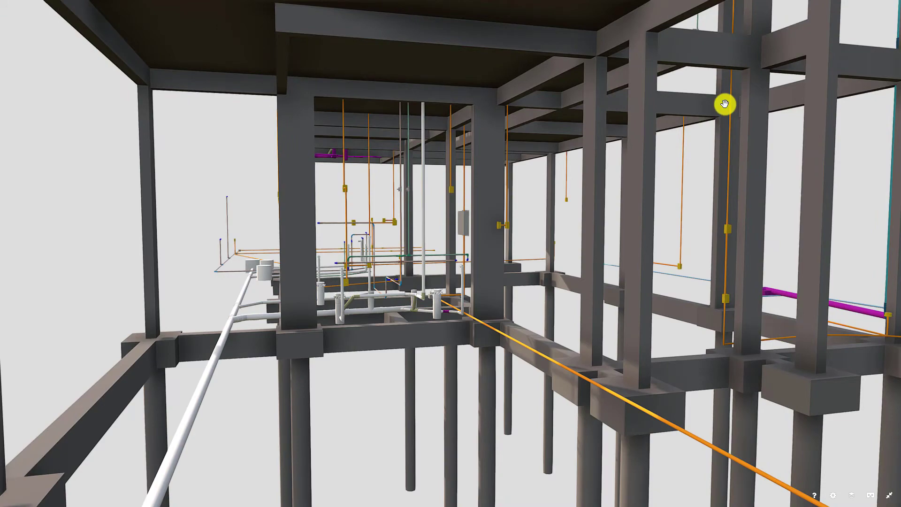
drag(587, 160, 568, 157)
key(Escape)
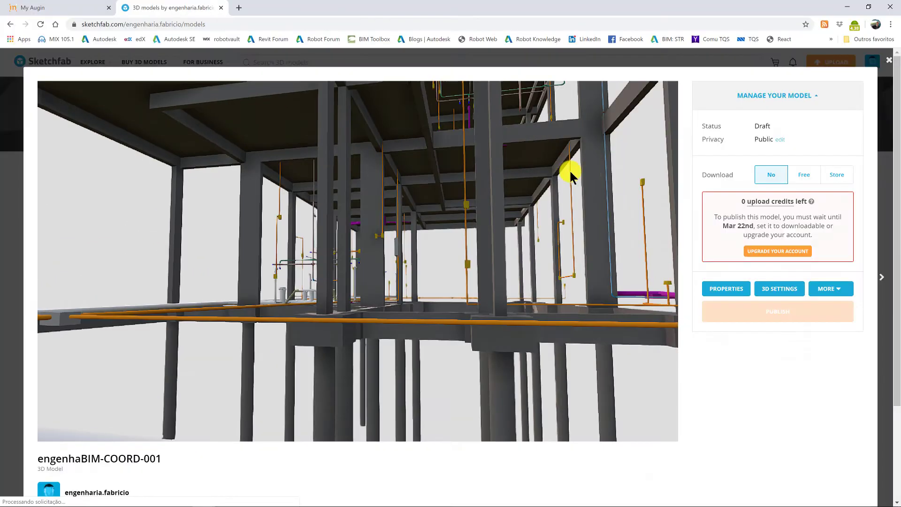
key(Escape)
click(847, 6)
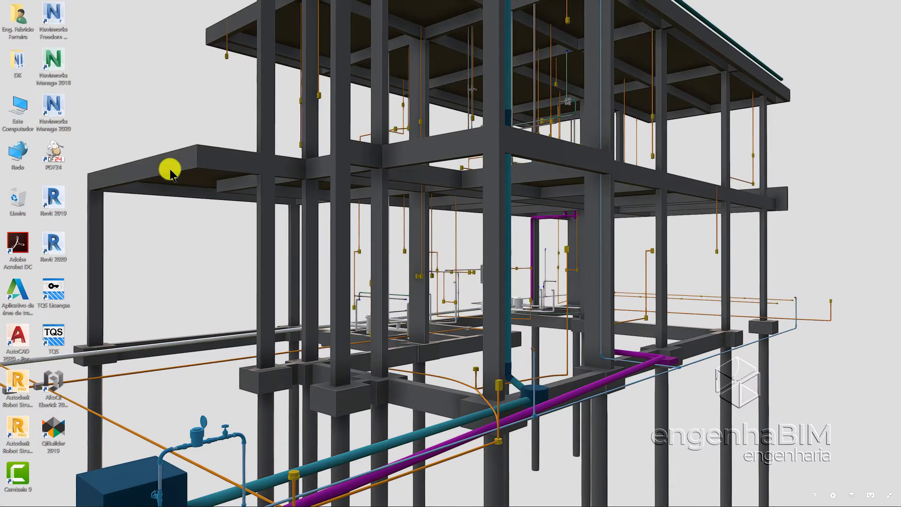
double_click(61, 116)
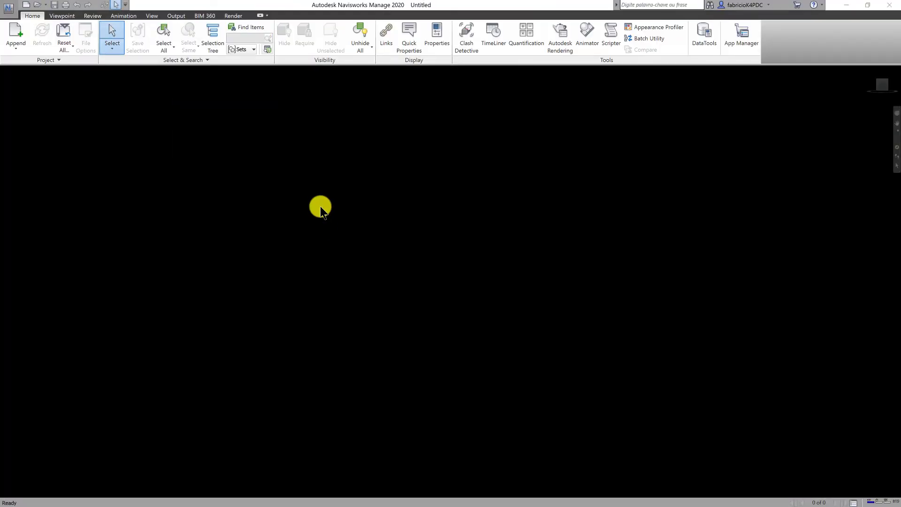
Append 808-EST-R12.nwc and 808-EXE-R12.nwc Navisworks Cache files from the COORDENAÇÃO folder
click(9, 9)
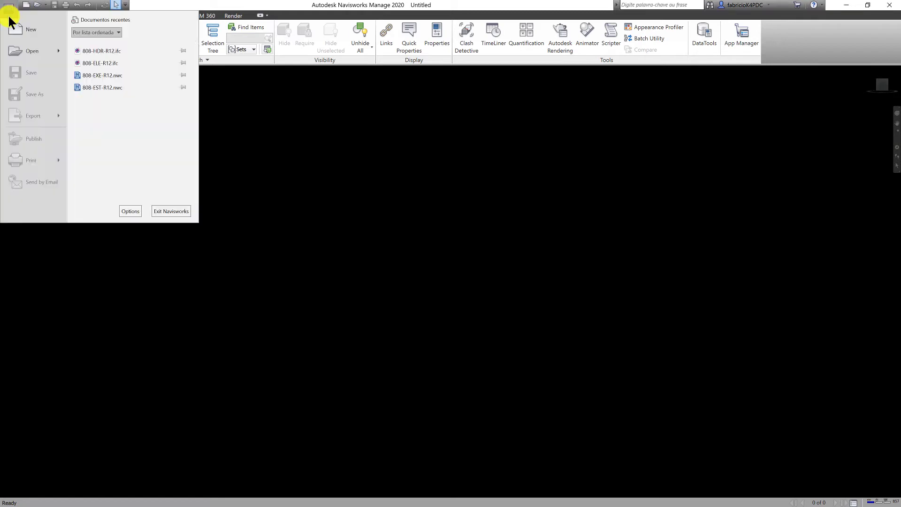
click(372, 204)
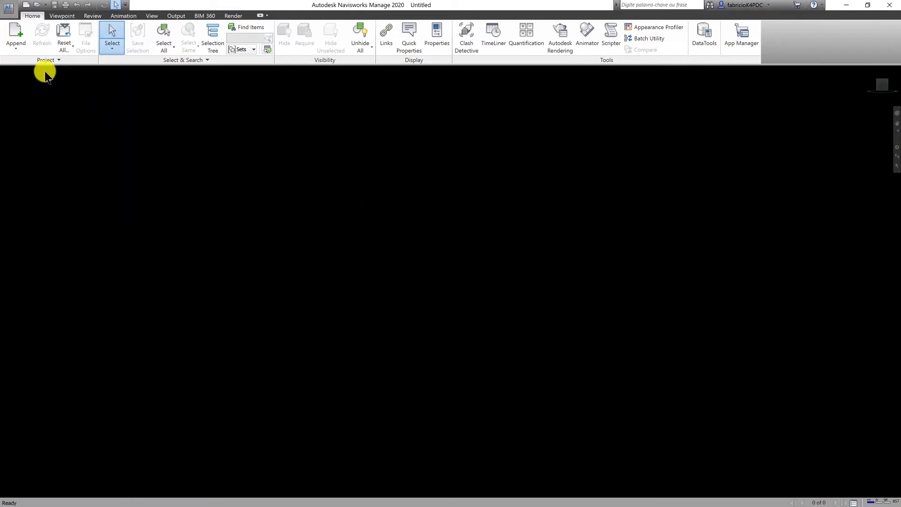
click(18, 47)
click(16, 81)
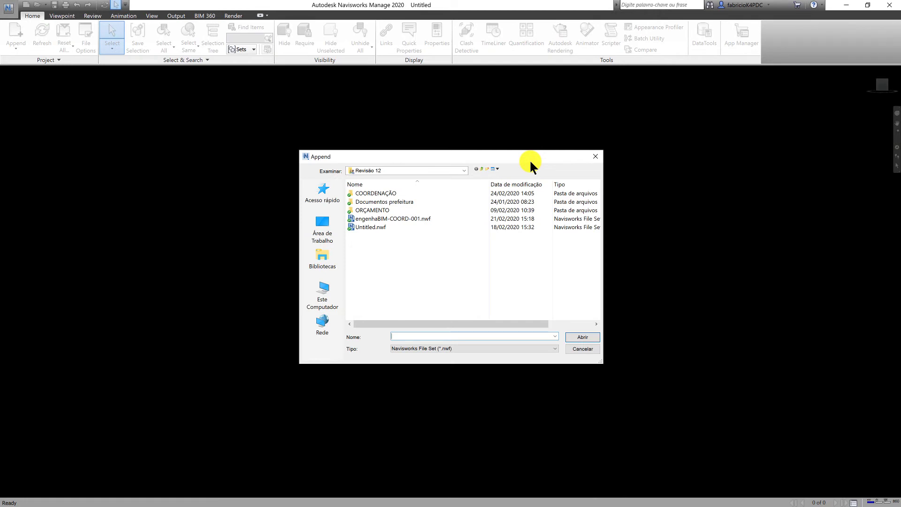
double_click(384, 193)
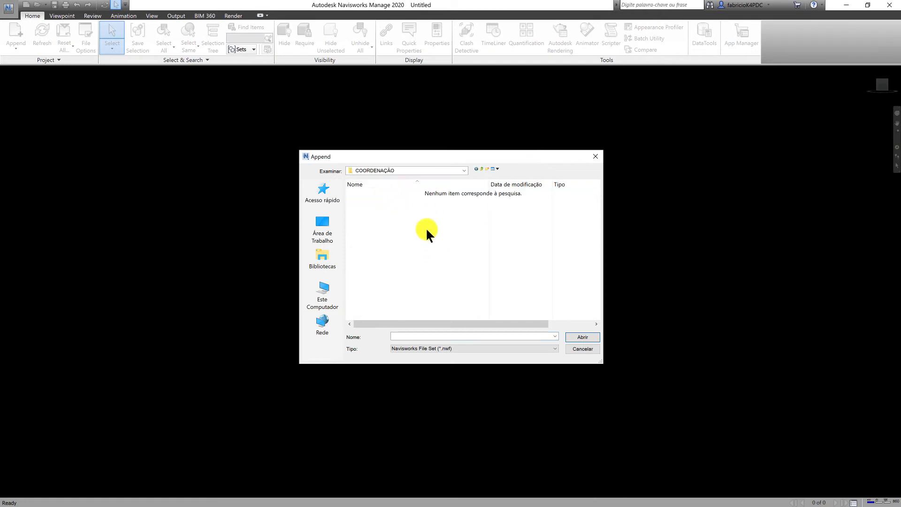
click(511, 348)
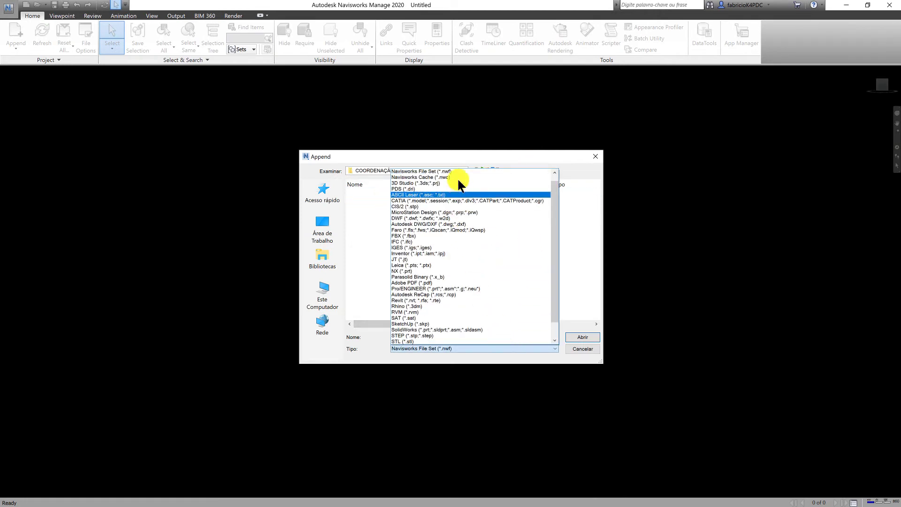
click(456, 177)
click(405, 193)
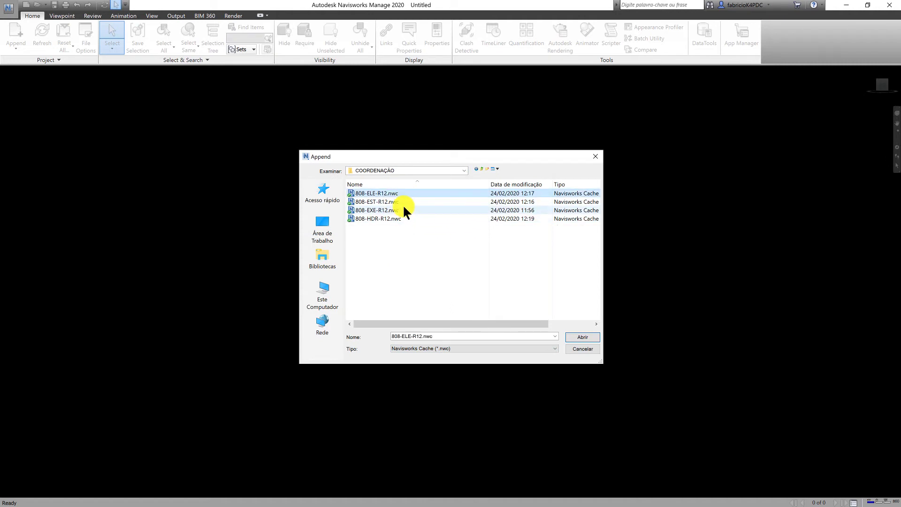
ctrl+click(393, 209)
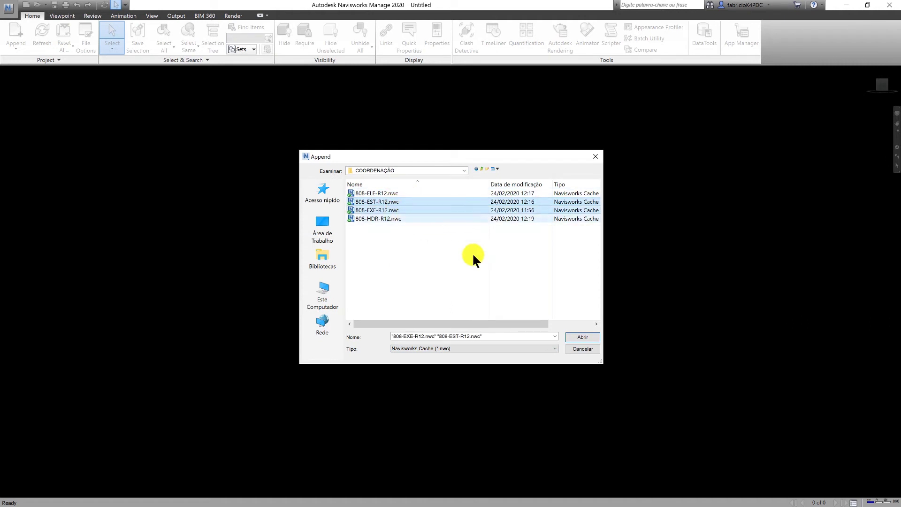
click(577, 335)
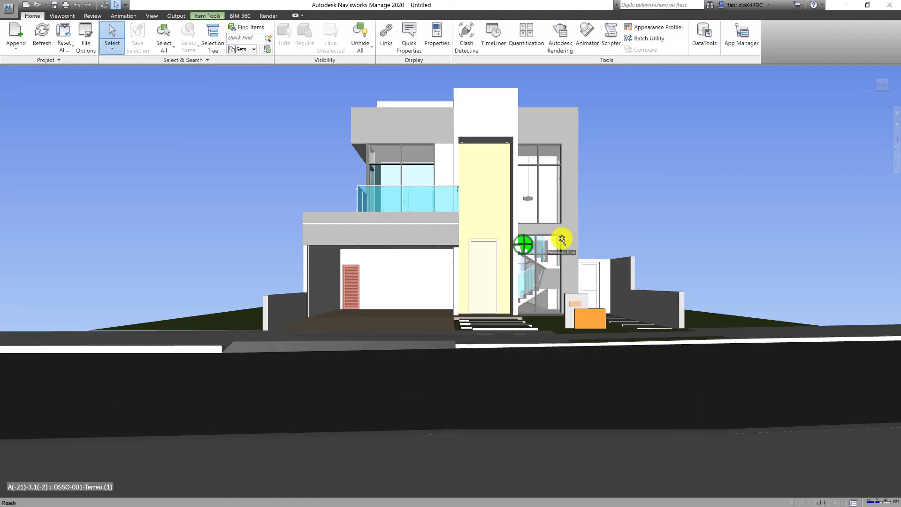
Orbit around the house and open the Selection Tree collapsed to the two model files
right_click(582, 244)
mouse_move(599, 225)
shift+middle_down()
mouse_move(585, 149)
mouse_move(491, 122)
shift+middle_up()
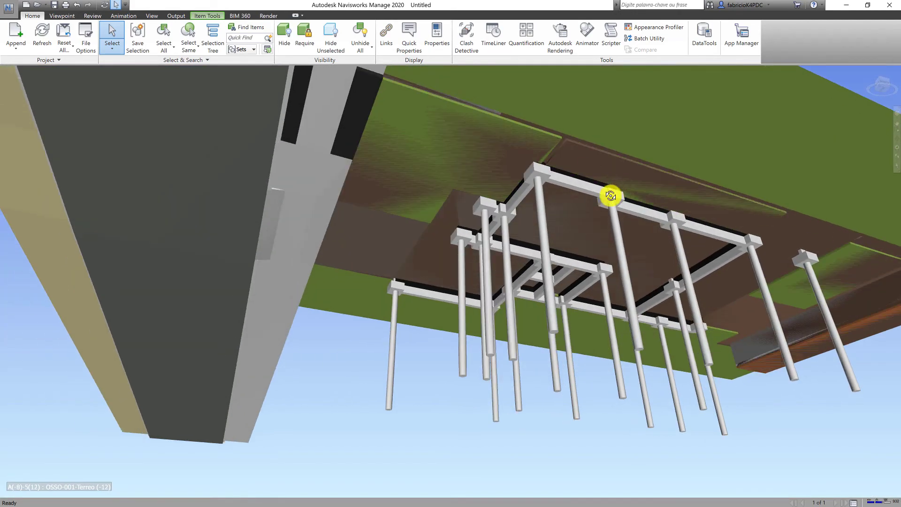
mouse_move(610, 196)
shift+middle_down()
mouse_move(515, 175)
mouse_move(517, 226)
mouse_move(539, 279)
shift+middle_up()
scroll(275, 153, up, 3)
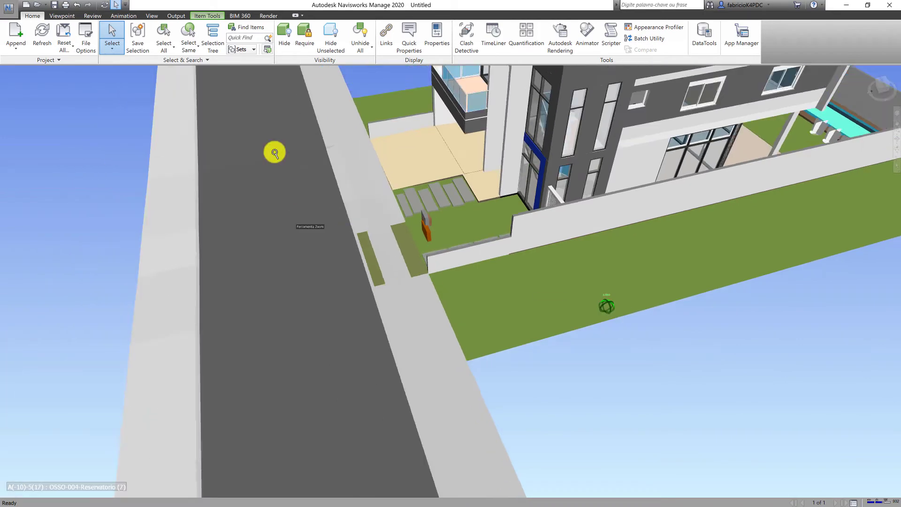
click(213, 43)
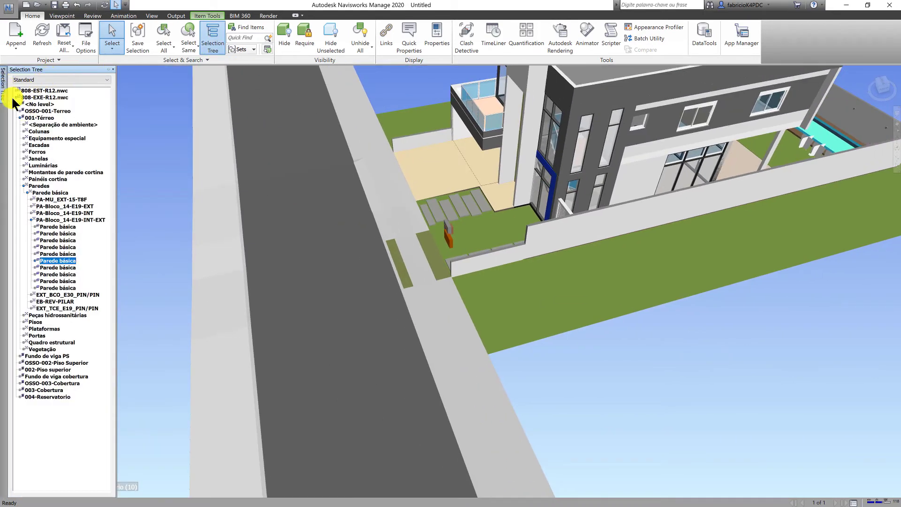
click(15, 96)
mouse_move(148, 127)
shift+middle_down()
mouse_move(317, 301)
mouse_move(173, 183)
shift+middle_up()
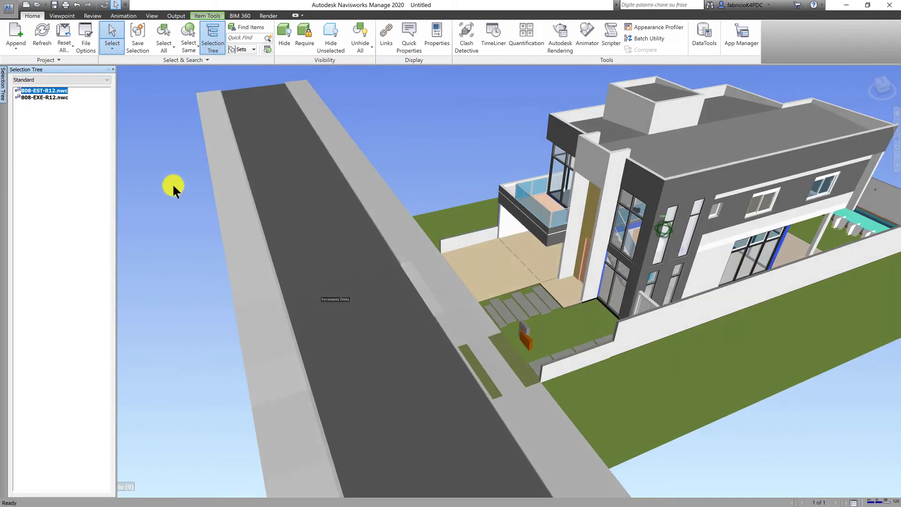
Hide 808-EXE-R12.nwc to inspect the structural frame, then unhide all and clear the selection
click(45, 98)
click(286, 39)
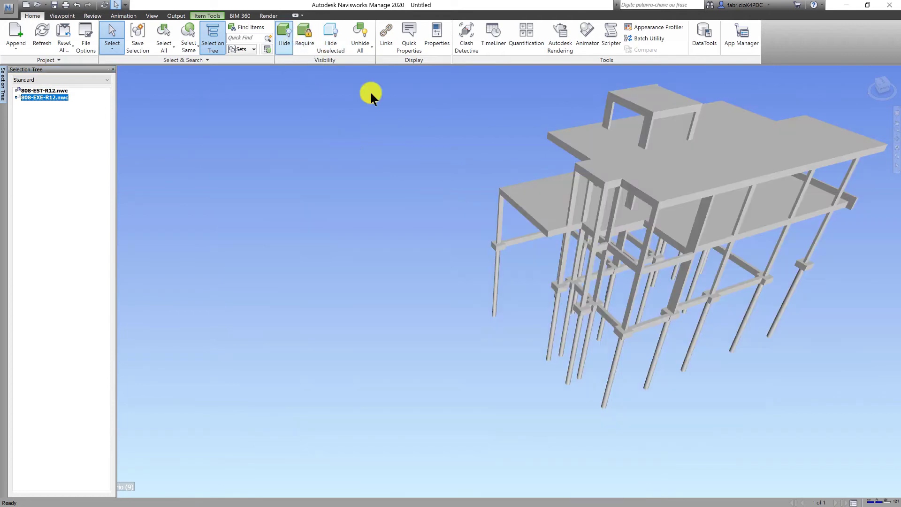
mouse_move(599, 228)
shift+middle_down()
mouse_move(623, 207)
mouse_move(631, 215)
shift+middle_up()
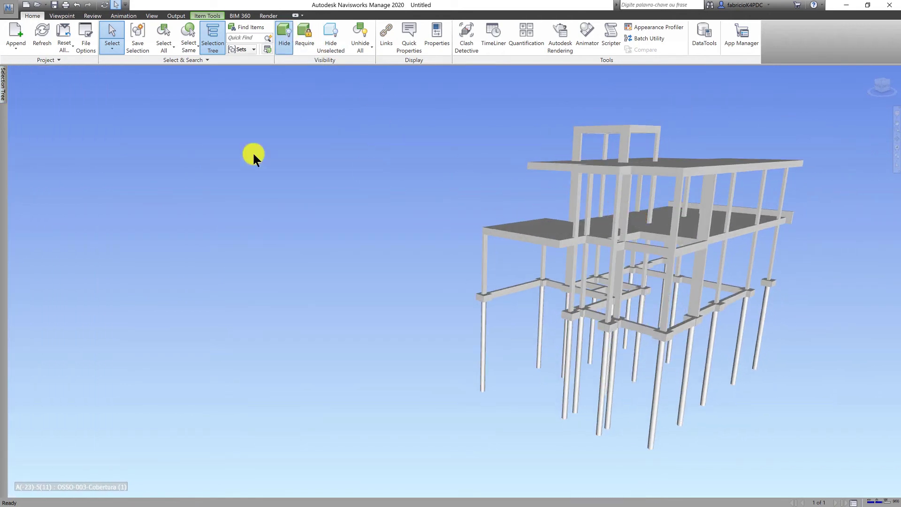
click(42, 89)
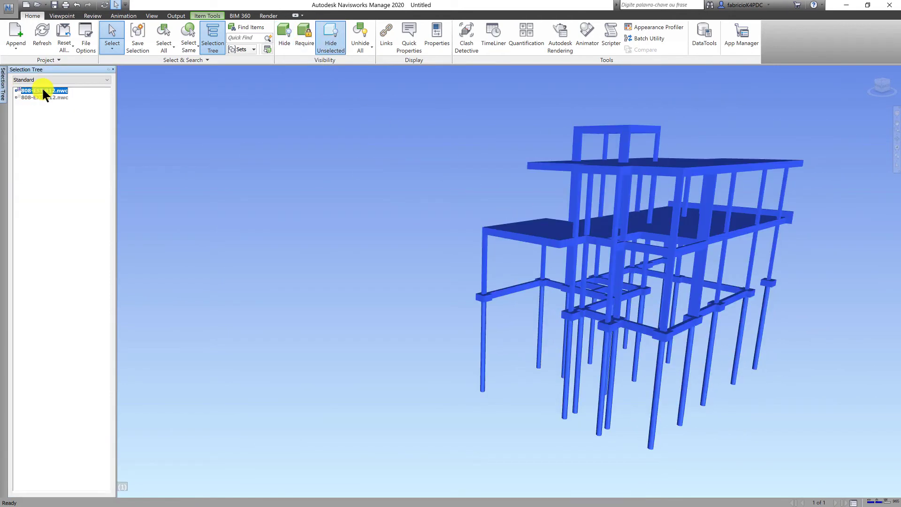
click(368, 40)
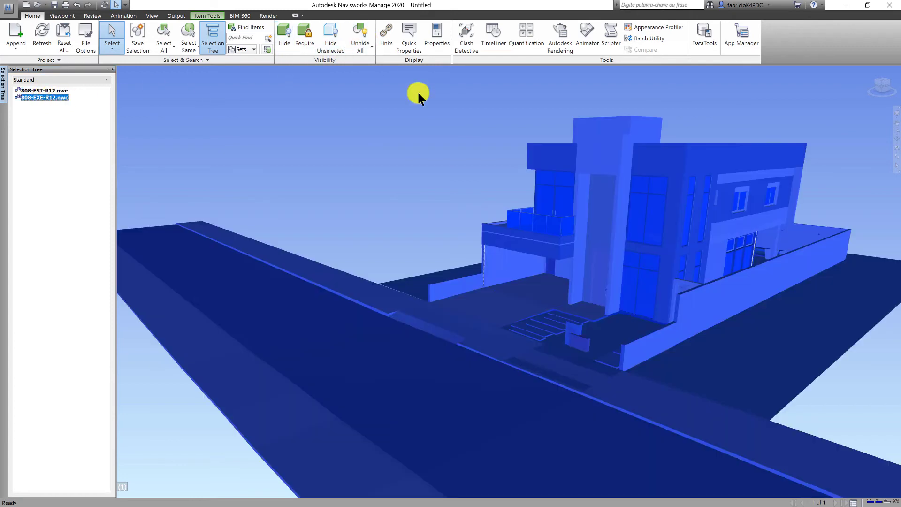
click(392, 151)
Append 808-ELE-R12.ifc and 808-HDR-R12.ifc using the IFC file type filter
click(17, 26)
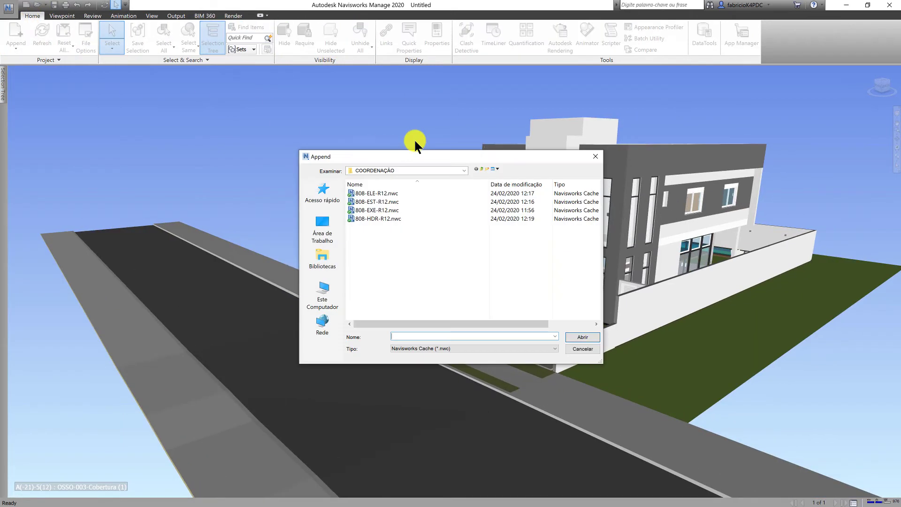
click(454, 350)
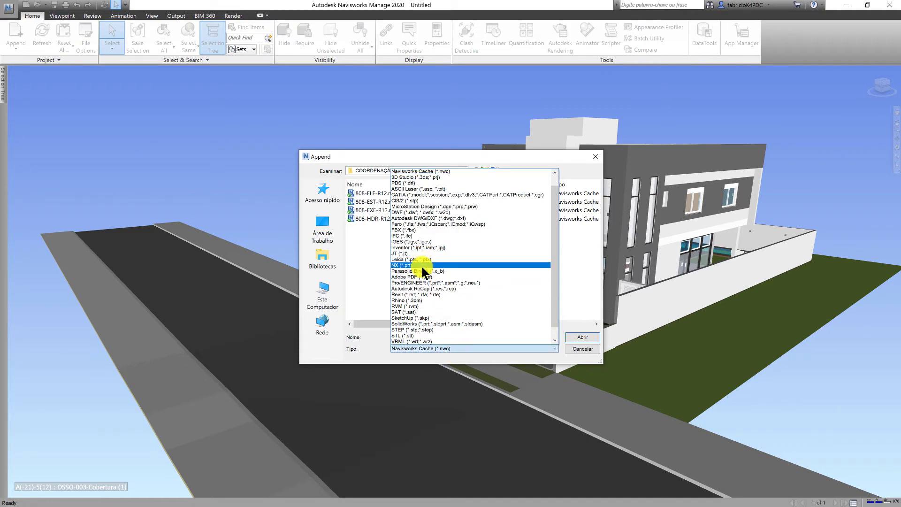
key(i)
key(f)
click(426, 235)
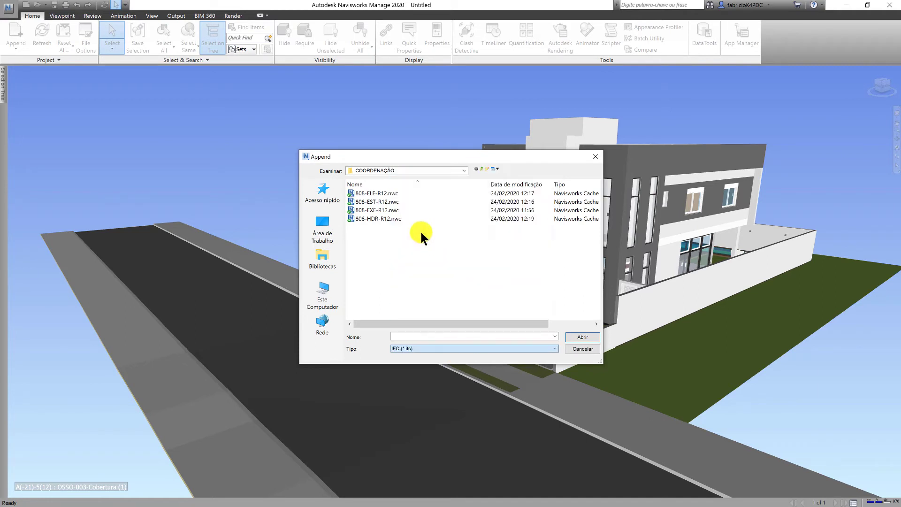
click(386, 192)
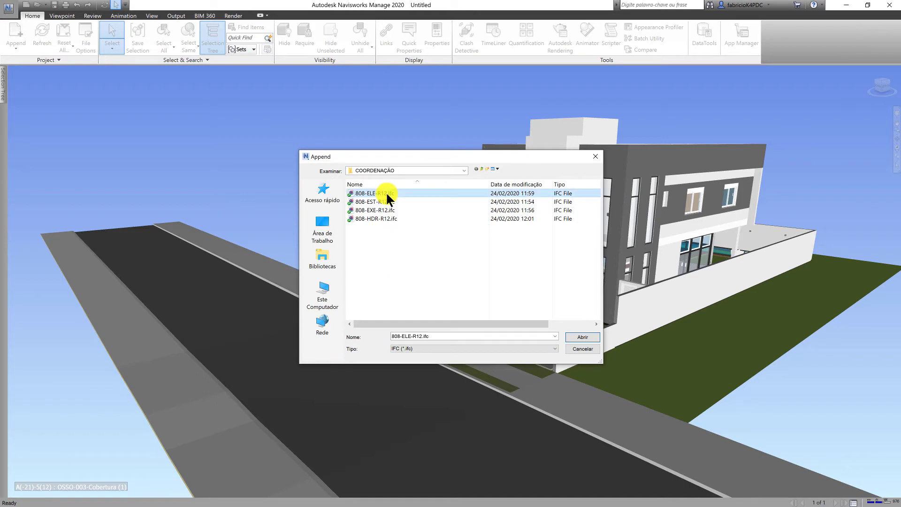
ctrl+click(386, 218)
click(575, 336)
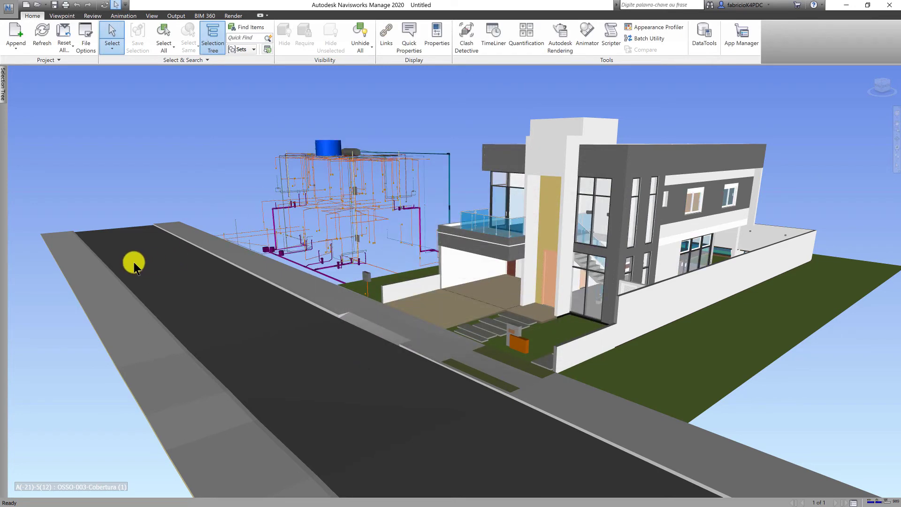
Zoom in and select 808-HDR-R12.ifc, then 808-ELE-R12.ifc, in the Selection Tree
scroll(322, 237, up, 2)
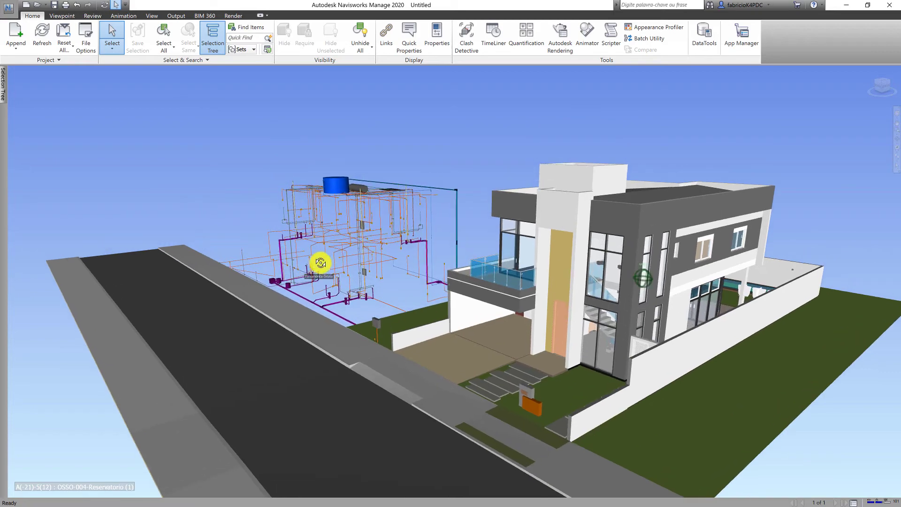
scroll(321, 262, up, 3)
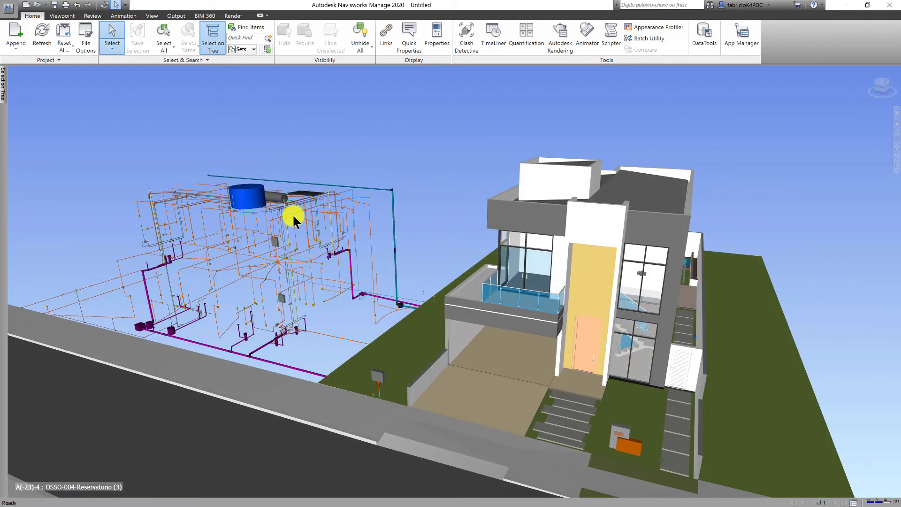
scroll(418, 195, up, 2)
scroll(453, 194, up, 2)
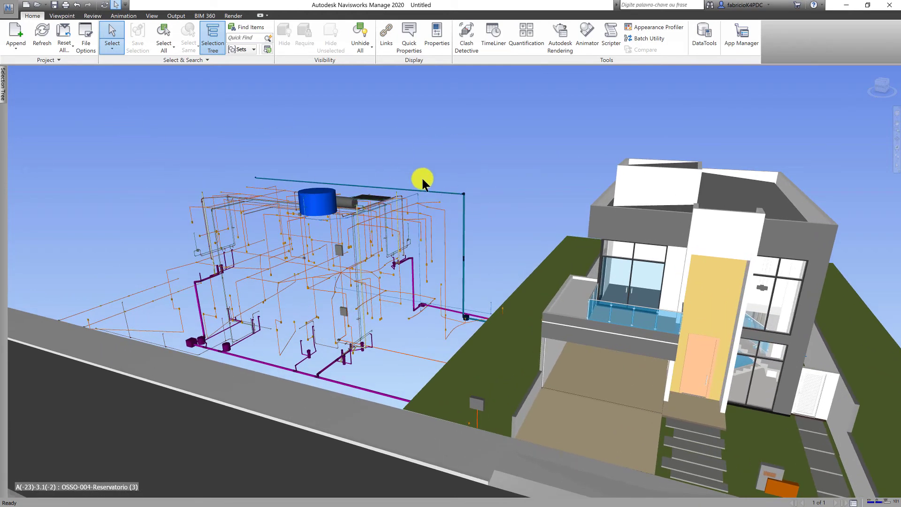
click(3, 93)
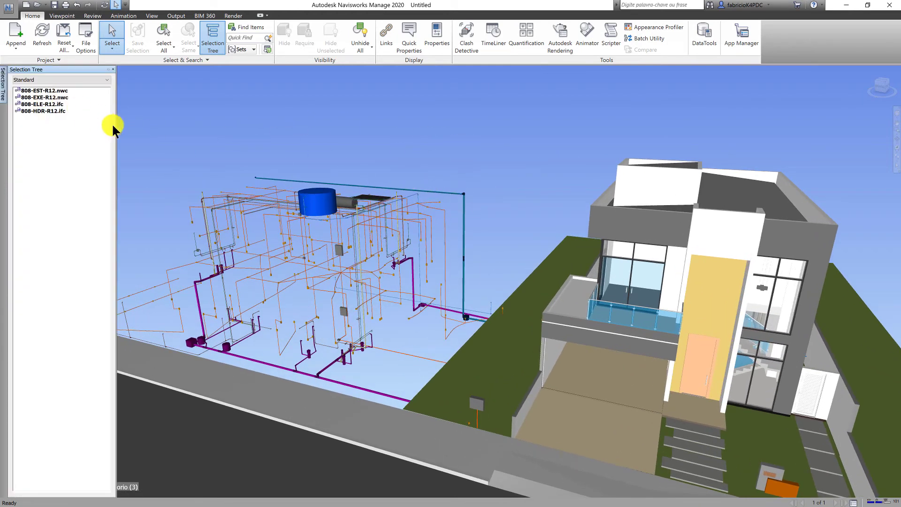
click(47, 111)
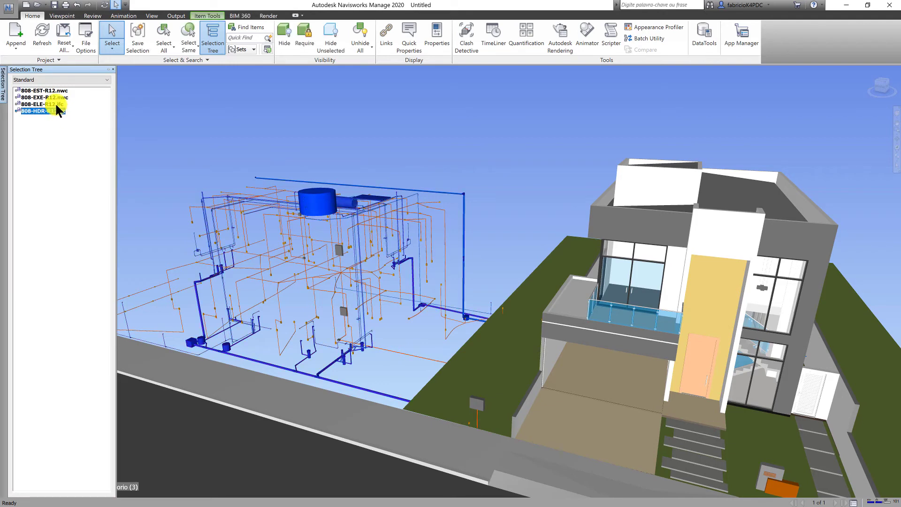
click(55, 104)
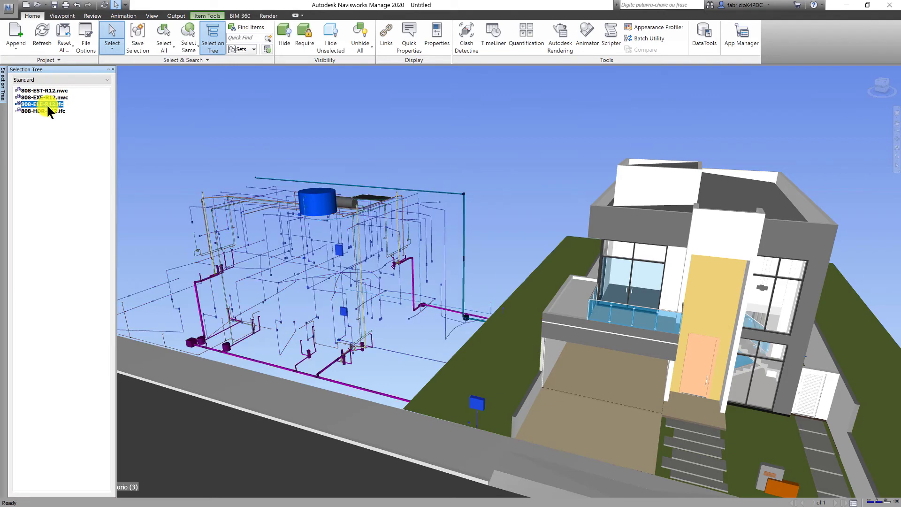
right_click(47, 104)
Set rotation to 0 for 808-ELE-R12.ifc and 808-HDR-R12.ifc, then orbit beneath the slab
click(117, 269)
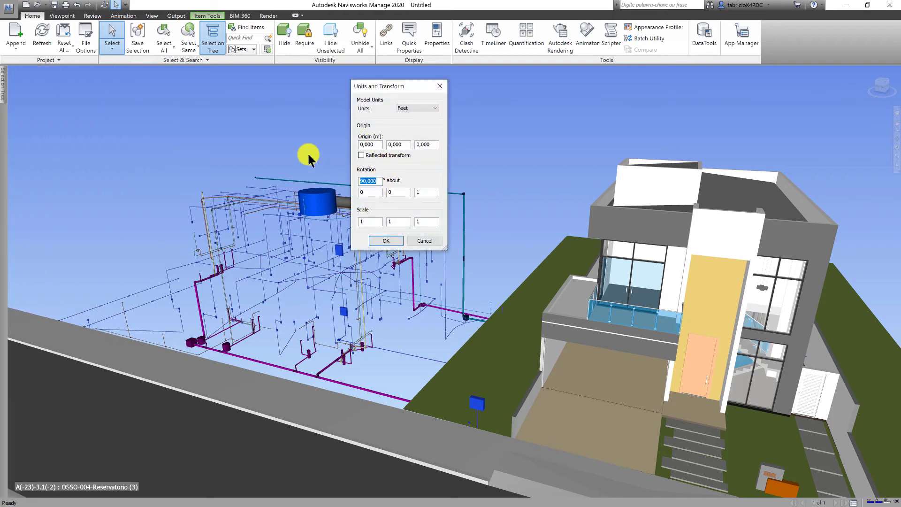
text(0)
click(383, 241)
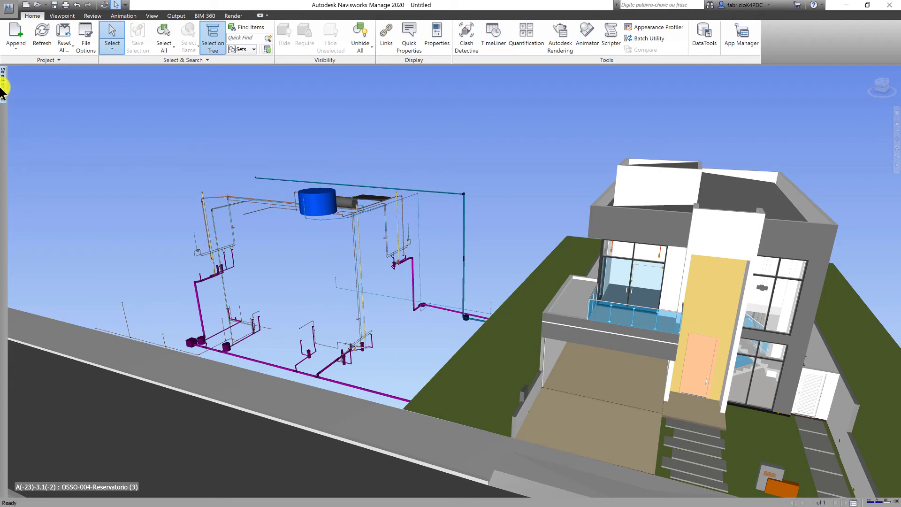
mouse_move(3, 83)
click(47, 110)
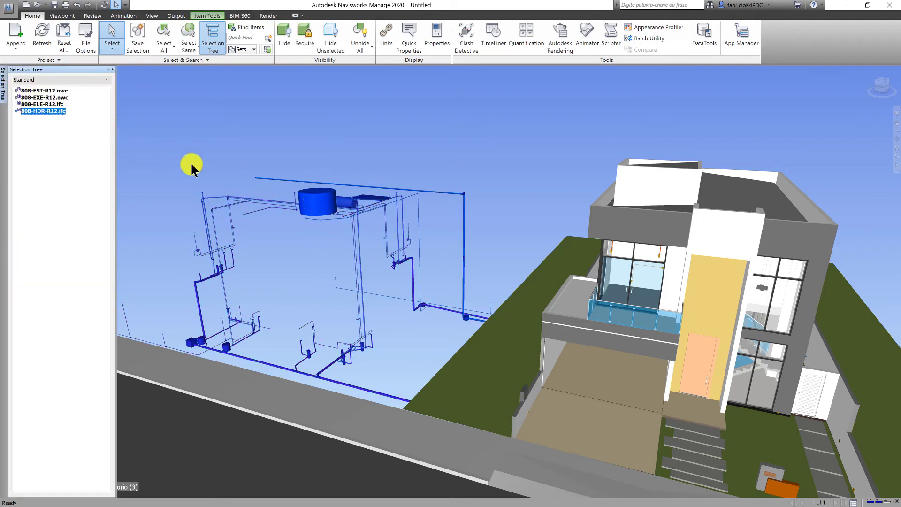
right_click(43, 112)
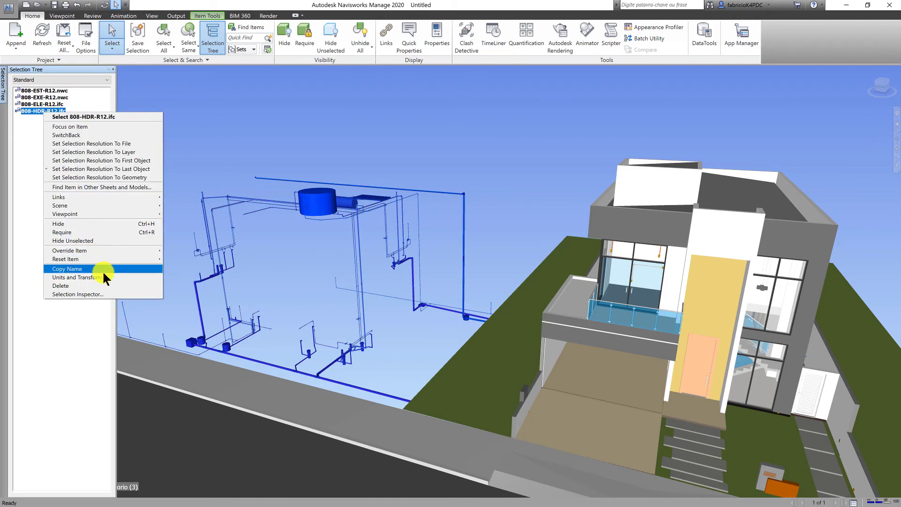
click(75, 277)
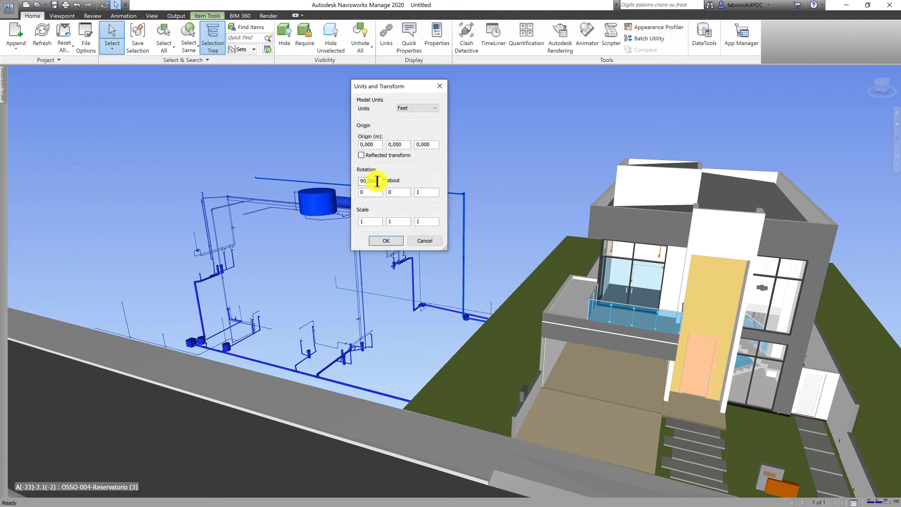
text(0)
click(377, 239)
mouse_move(441, 240)
shift+middle_down()
mouse_move(519, 174)
mouse_move(575, 231)
mouse_move(577, 120)
mouse_move(519, 160)
mouse_move(572, 181)
mouse_move(589, 259)
mouse_move(571, 254)
mouse_move(620, 300)
mouse_move(646, 280)
mouse_move(581, 262)
mouse_move(578, 270)
mouse_move(652, 285)
mouse_move(635, 291)
mouse_move(673, 267)
shift+middle_up()
click(573, 255)
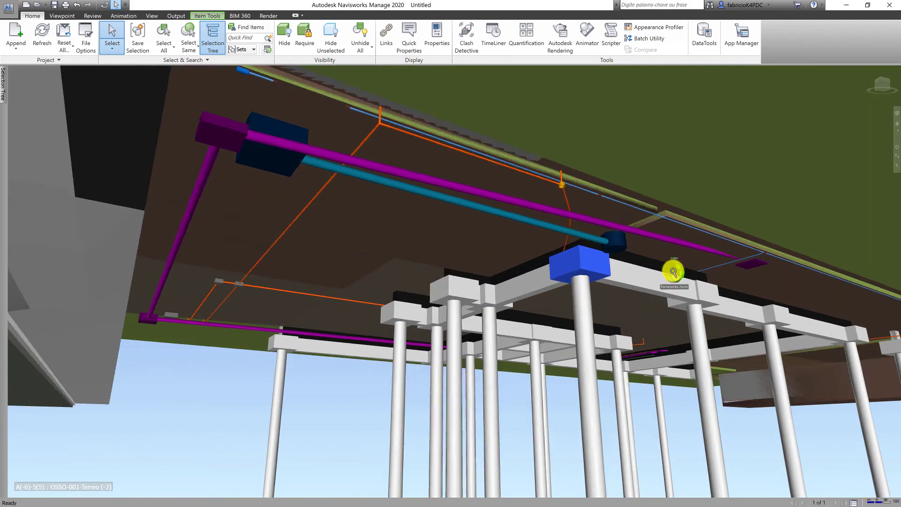
Zoom and orbit around the pile cap, collapsing the structural branches in the Selection Tree
scroll(673, 269, up, 3)
scroll(631, 263, up, 2)
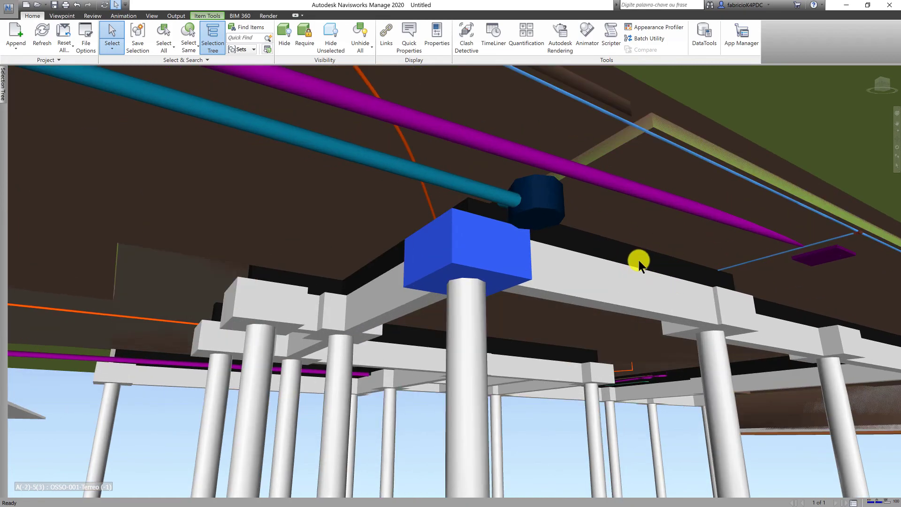
mouse_move(639, 262)
shift+middle_down()
mouse_move(370, 213)
mouse_move(557, 358)
mouse_move(516, 309)
mouse_move(629, 378)
mouse_move(400, 184)
mouse_move(539, 326)
mouse_move(494, 273)
mouse_move(258, 255)
mouse_move(259, 233)
mouse_move(295, 321)
mouse_move(327, 275)
shift+middle_up()
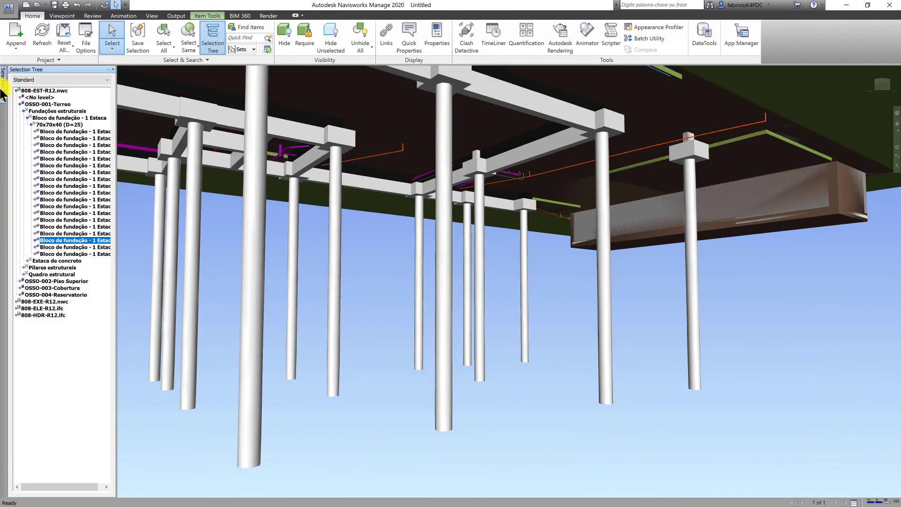
click(22, 105)
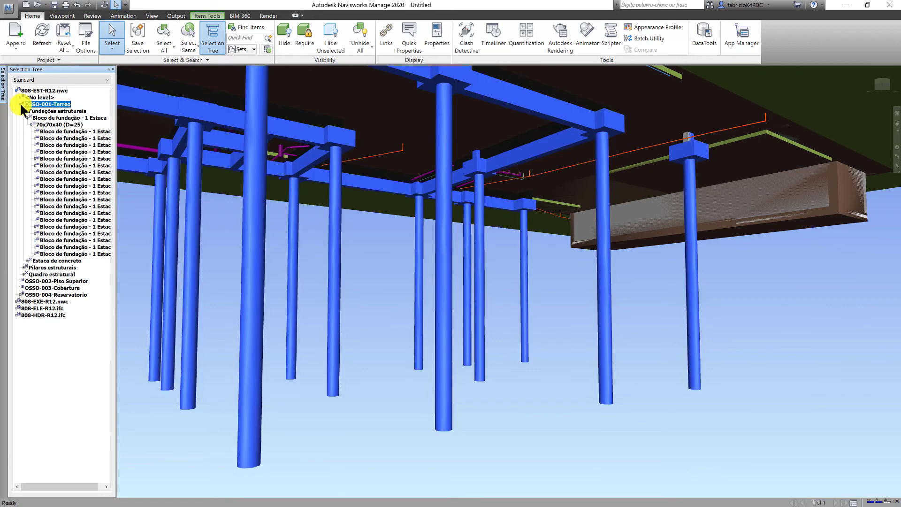
click(20, 105)
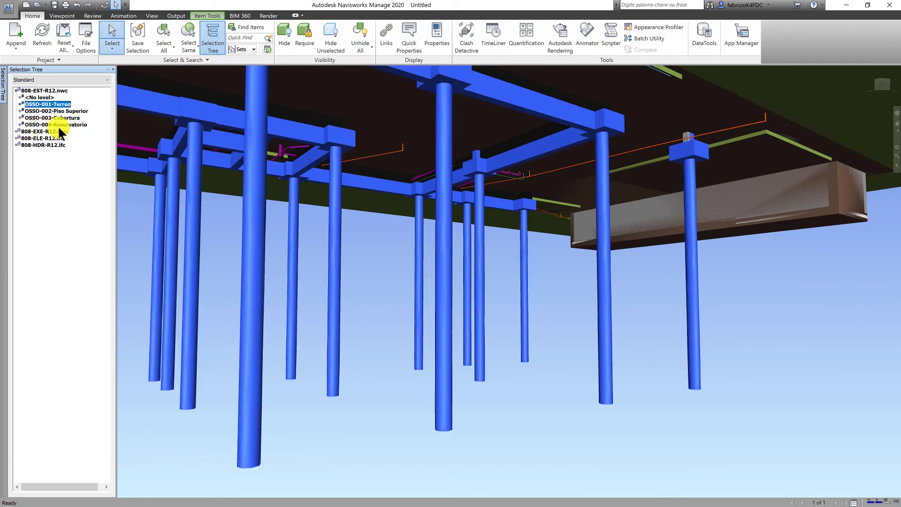
click(16, 90)
Hide 808-EXE-R12.nwc, orbit the structure and MEP view, and switch to Chrome
click(45, 97)
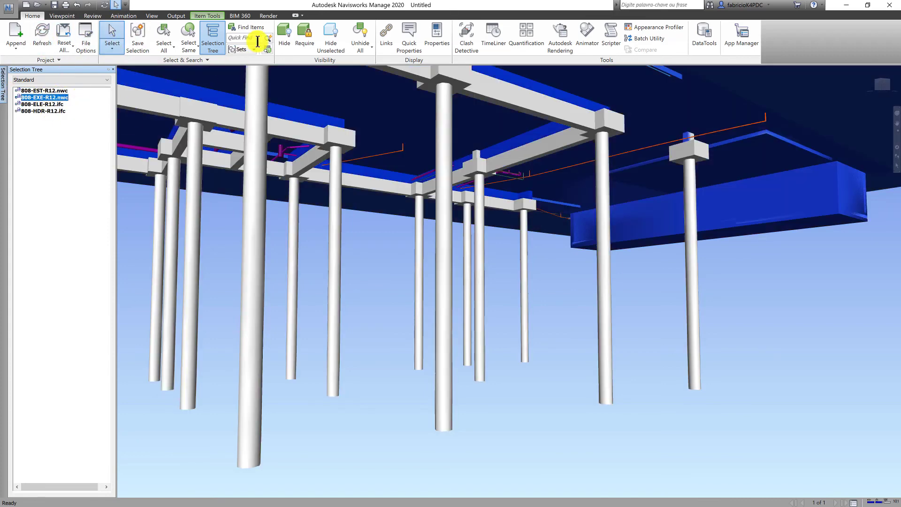
click(280, 33)
mouse_move(423, 177)
shift+middle_down()
mouse_move(533, 372)
mouse_move(451, 288)
mouse_move(466, 305)
mouse_move(597, 294)
shift+middle_up()
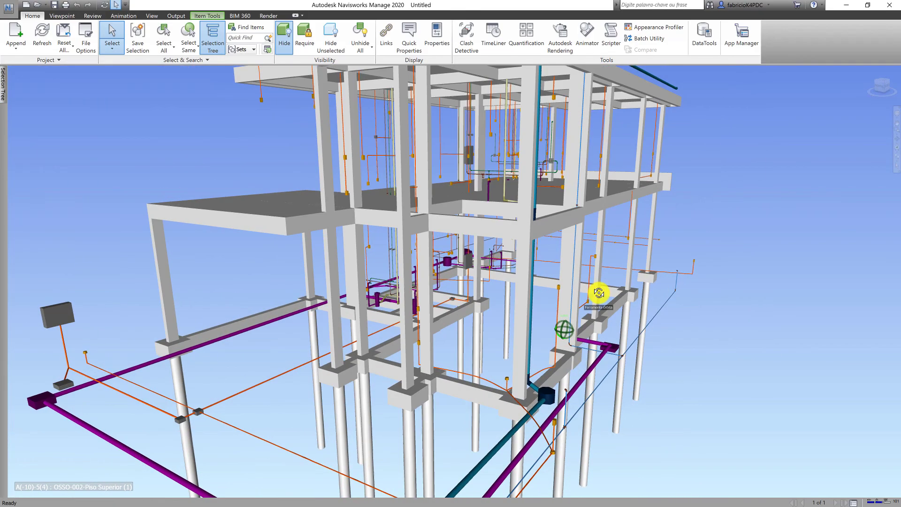
key(alt+Tab)
key(alt+Tab)
key(alt+Tab)
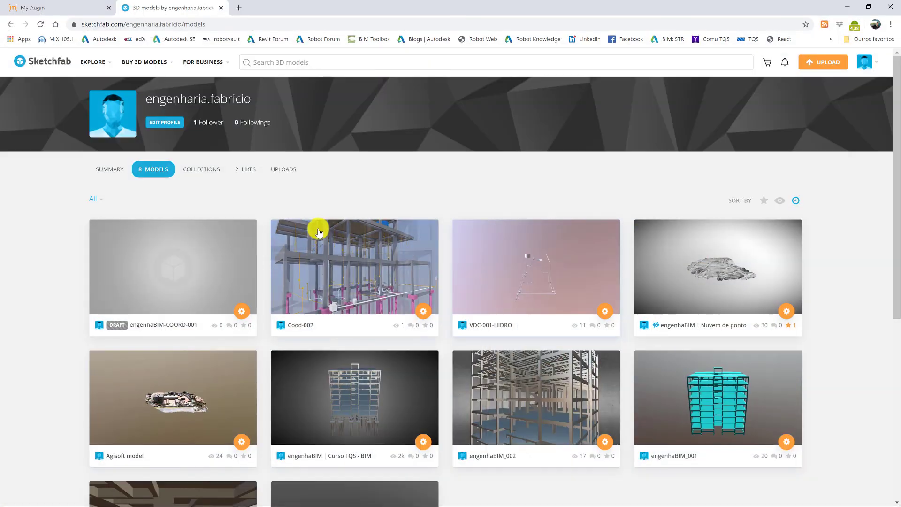
Preview the engenhaBIM-COORD-001 model on Sketchfab, zoom in, then return to Navisworks
click(183, 255)
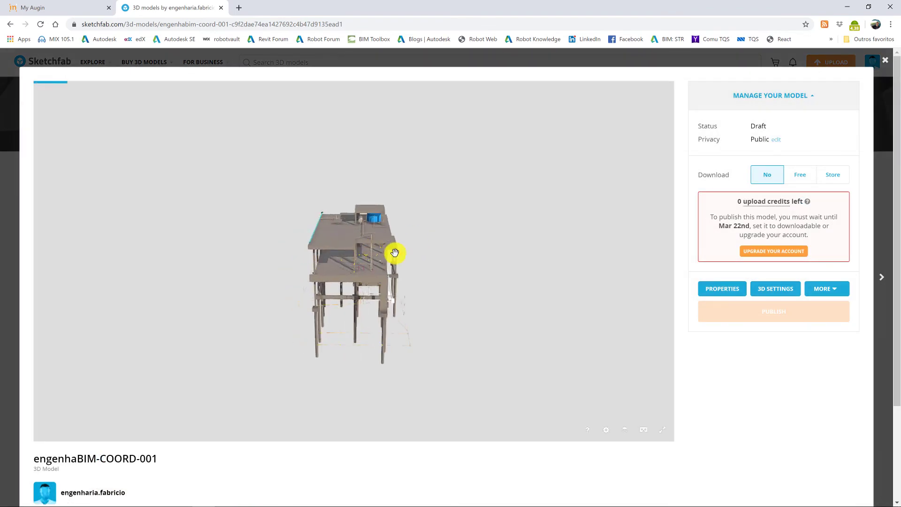
scroll(395, 253, up, 5)
scroll(427, 301, down, 2)
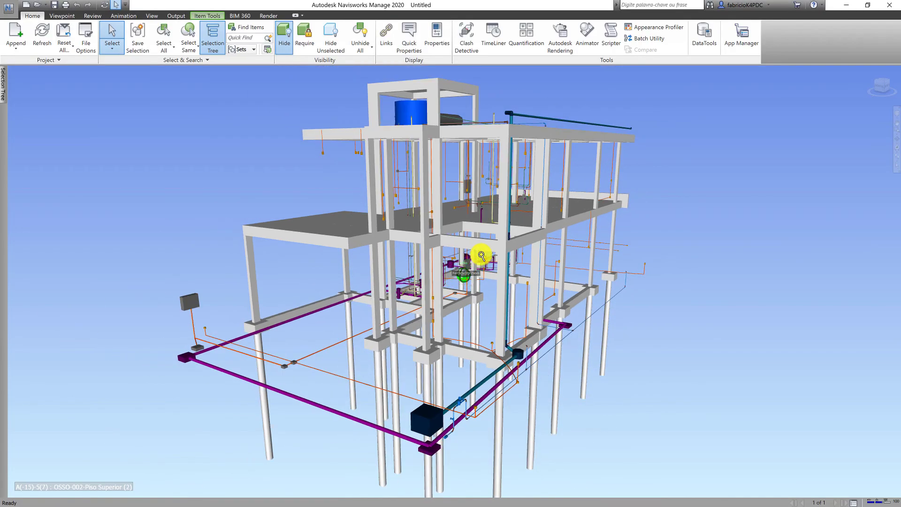
drag(495, 278, 472, 271)
key(alt+Tab)
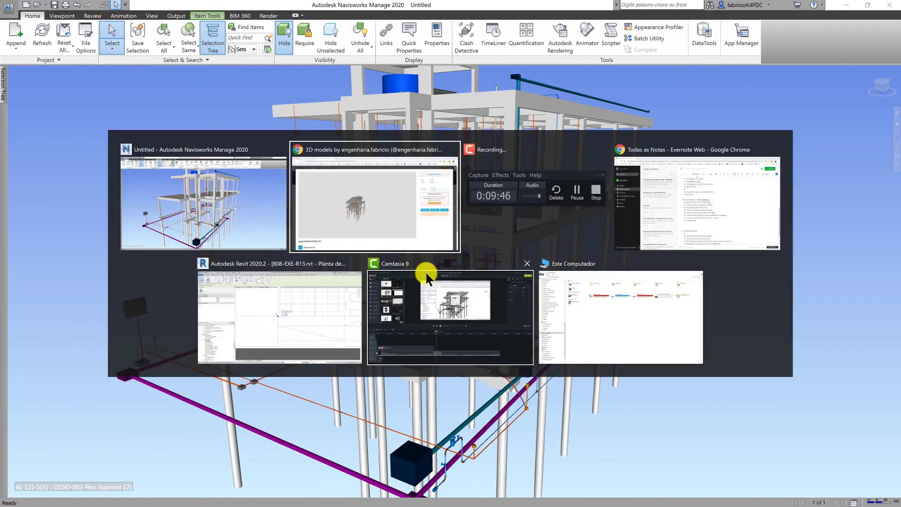
Back in Revit's 001-Térreo plan, select the project base point to confirm 0 N/S, L/O, Elev
key(alt+Tab)
key(alt+Tab)
key(alt+Tab)
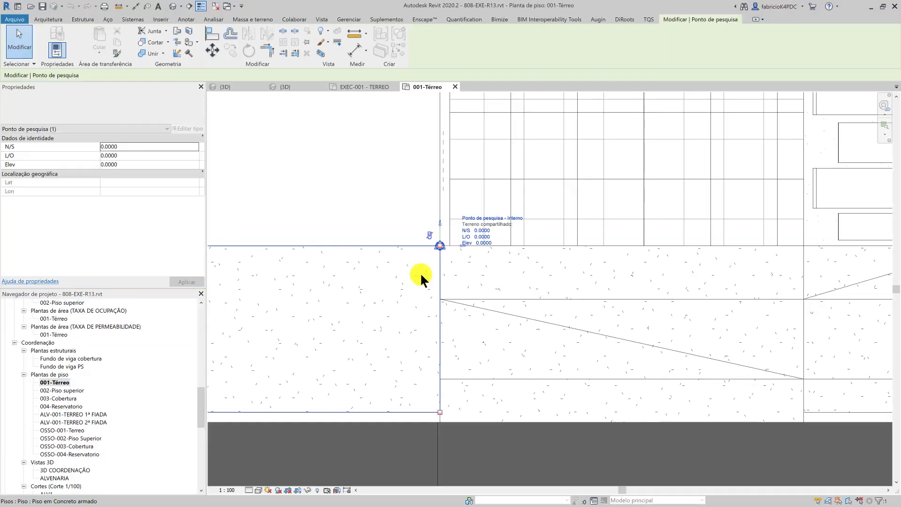
key(Escape)
click(380, 187)
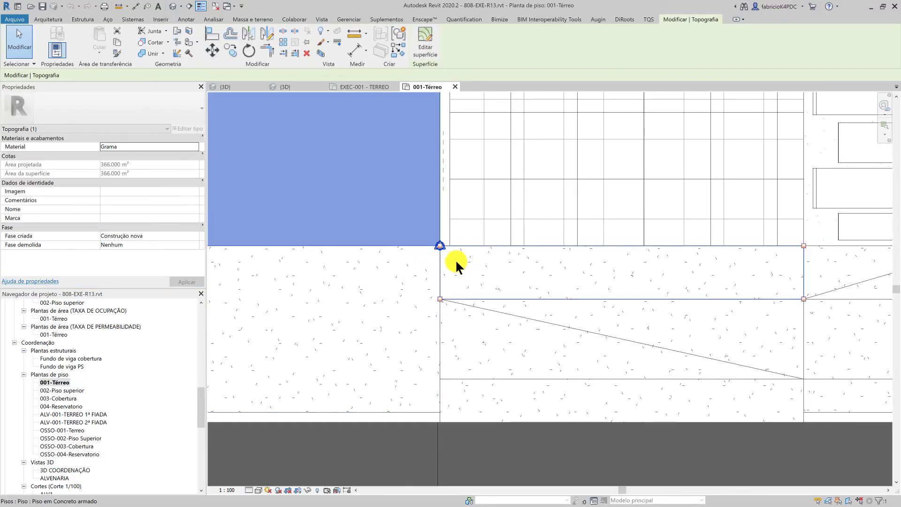
key(Escape)
scroll(440, 246, up, 1)
scroll(439, 241, up, 1)
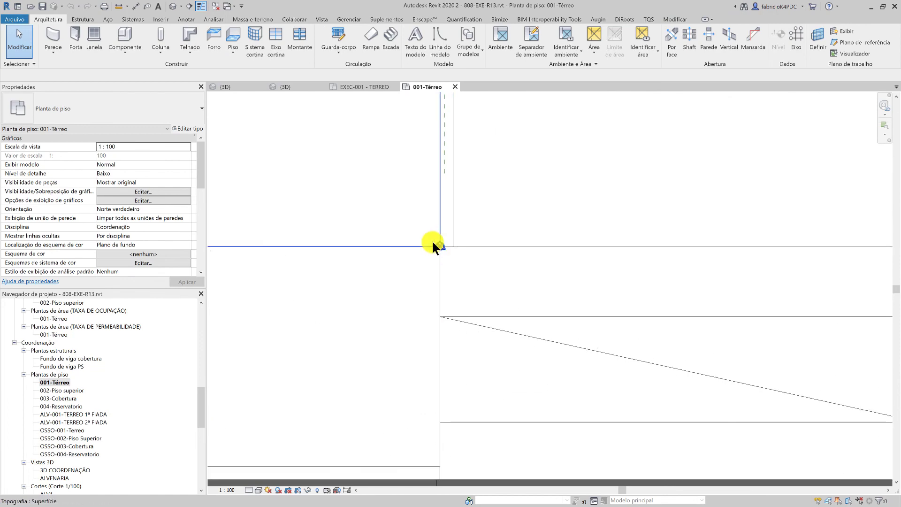
click(14, 19)
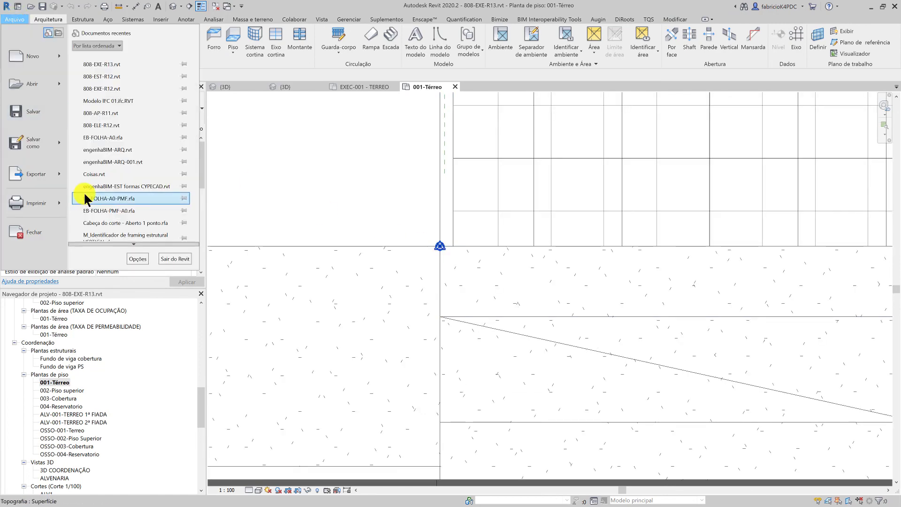
click(425, 240)
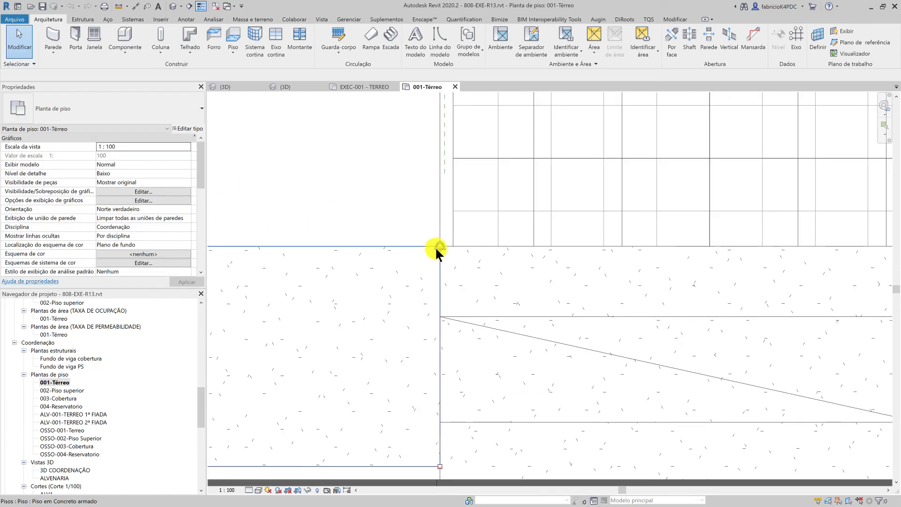
click(441, 246)
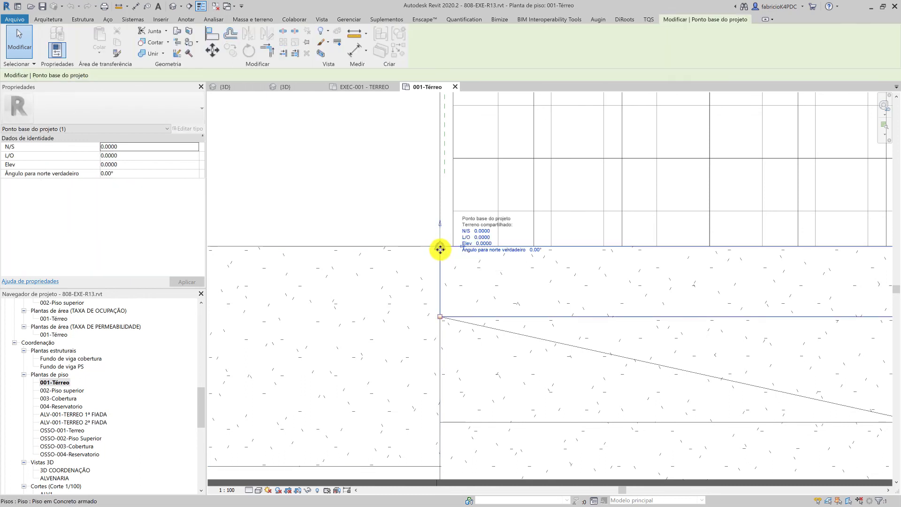